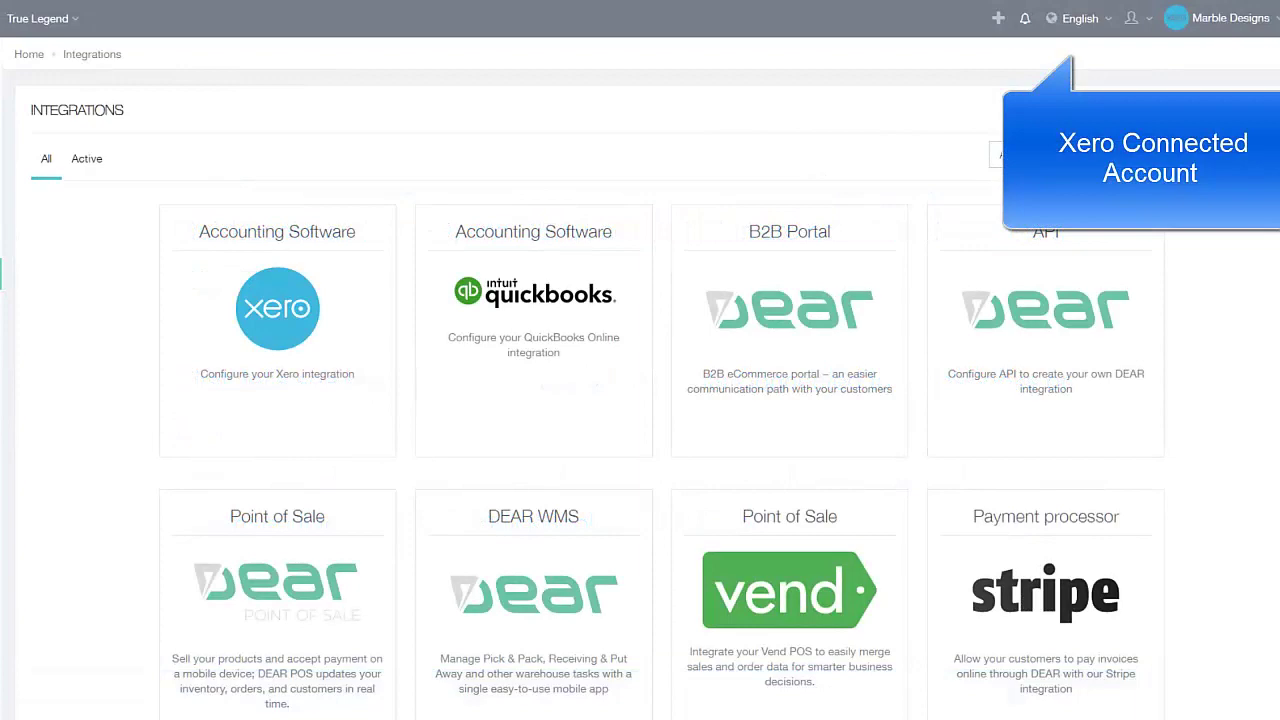
Open the Avalara integration tile and enter the Avalara account ID and licence key
scroll(640, 375, down, 9)
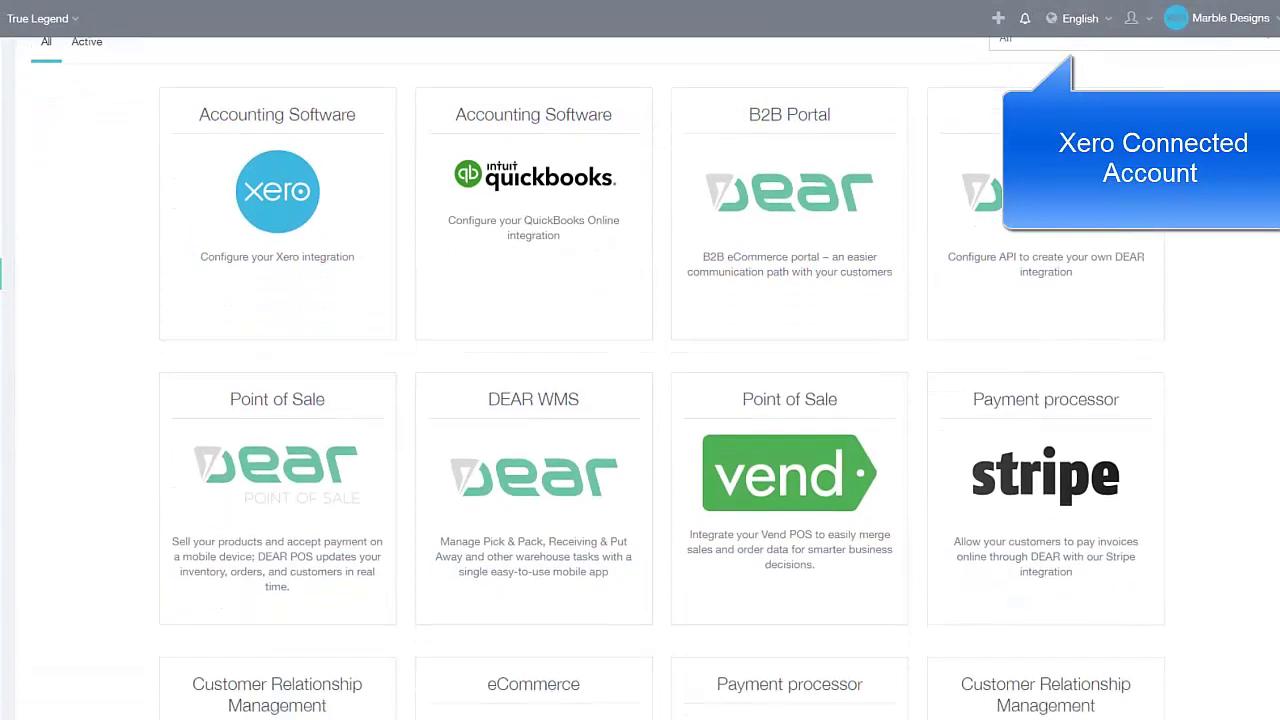
scroll(1186, 606, down, 7)
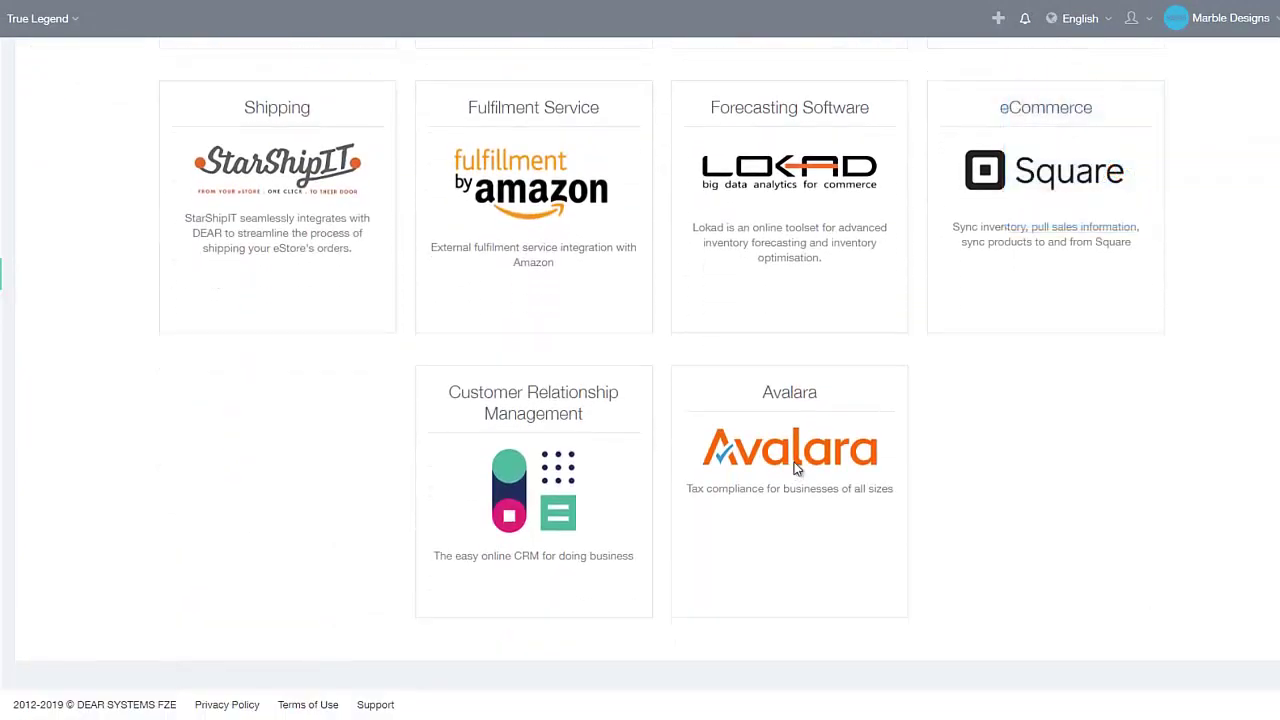
click(796, 470)
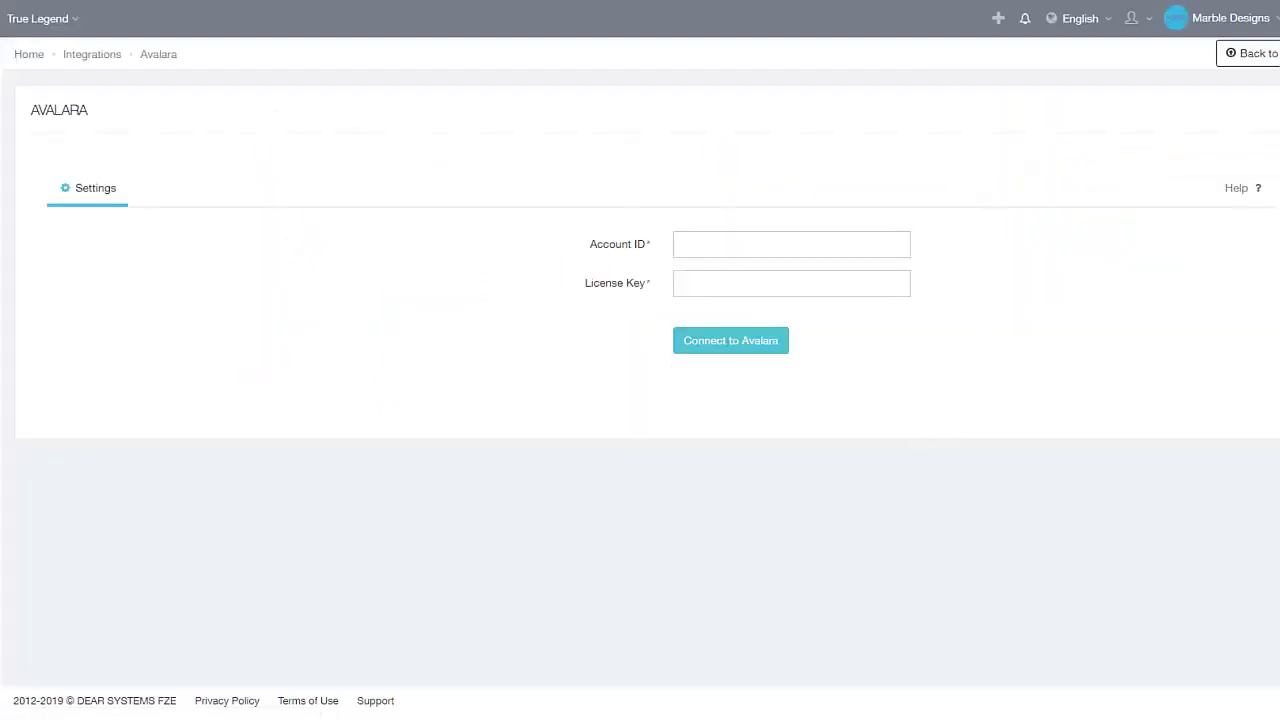
key(Tab)
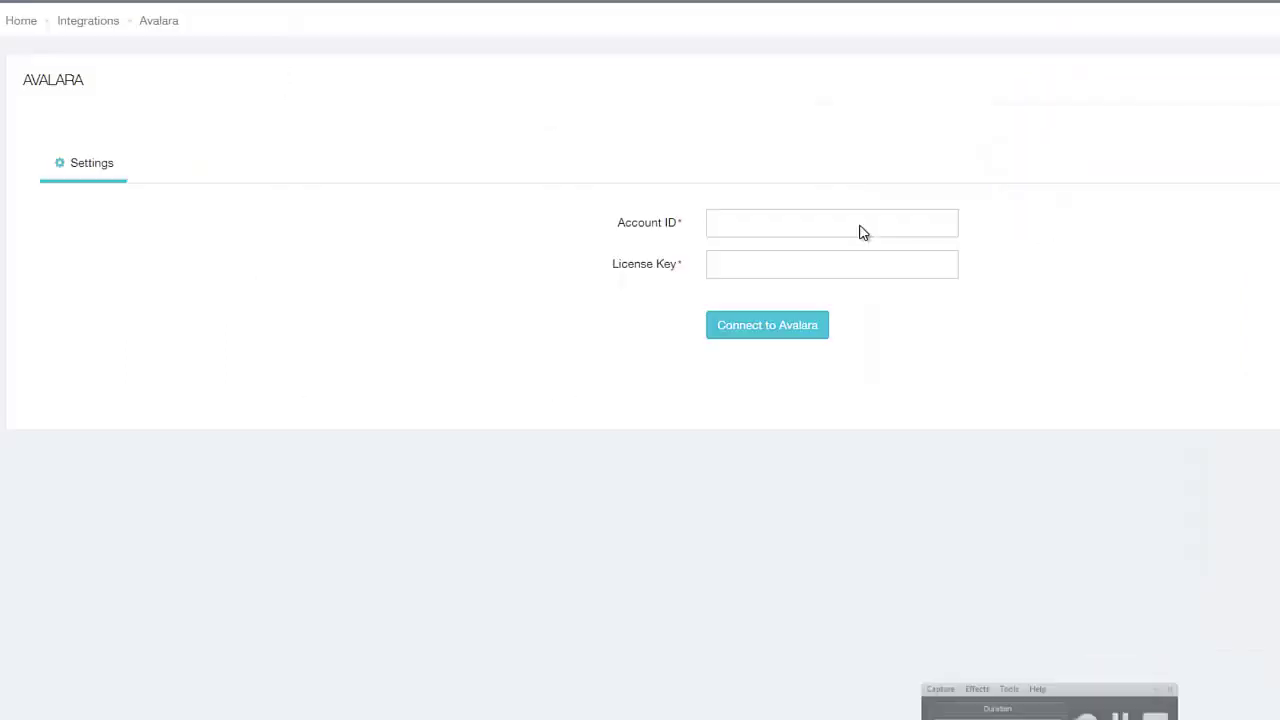
Enter the account ID and licence key again and connect to the USCompany Avalara company
click(862, 229)
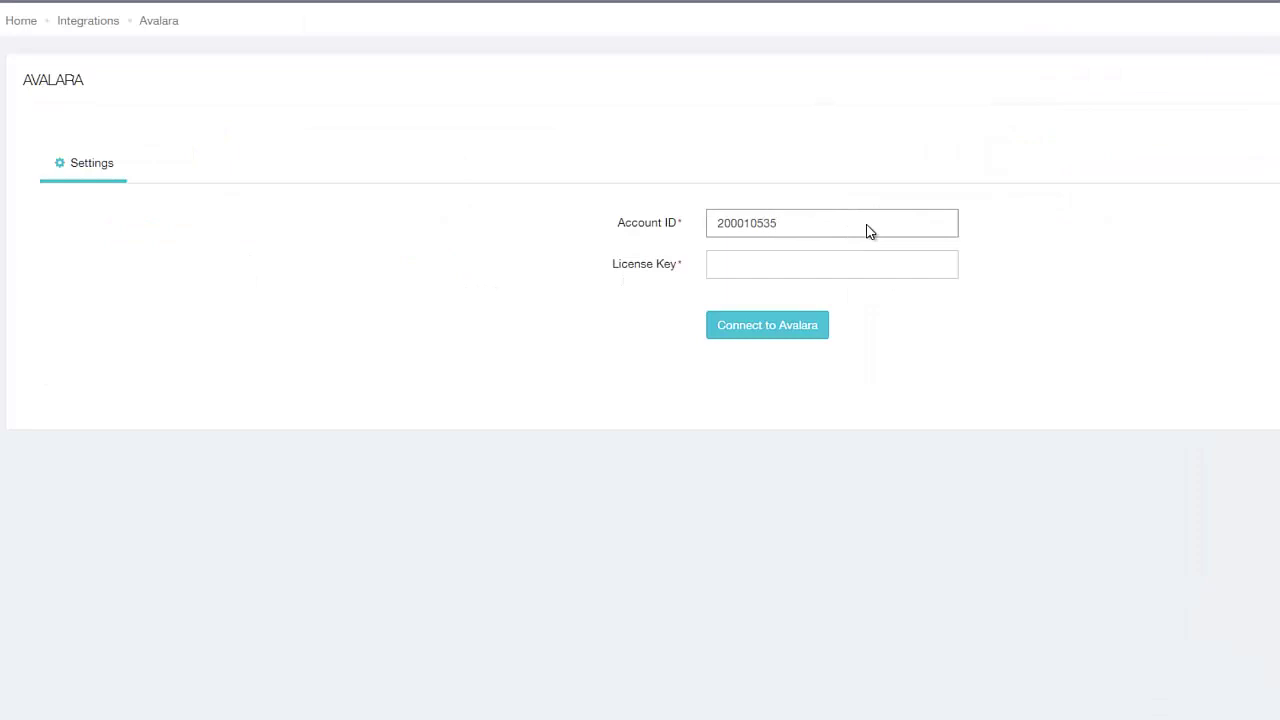
click(889, 263)
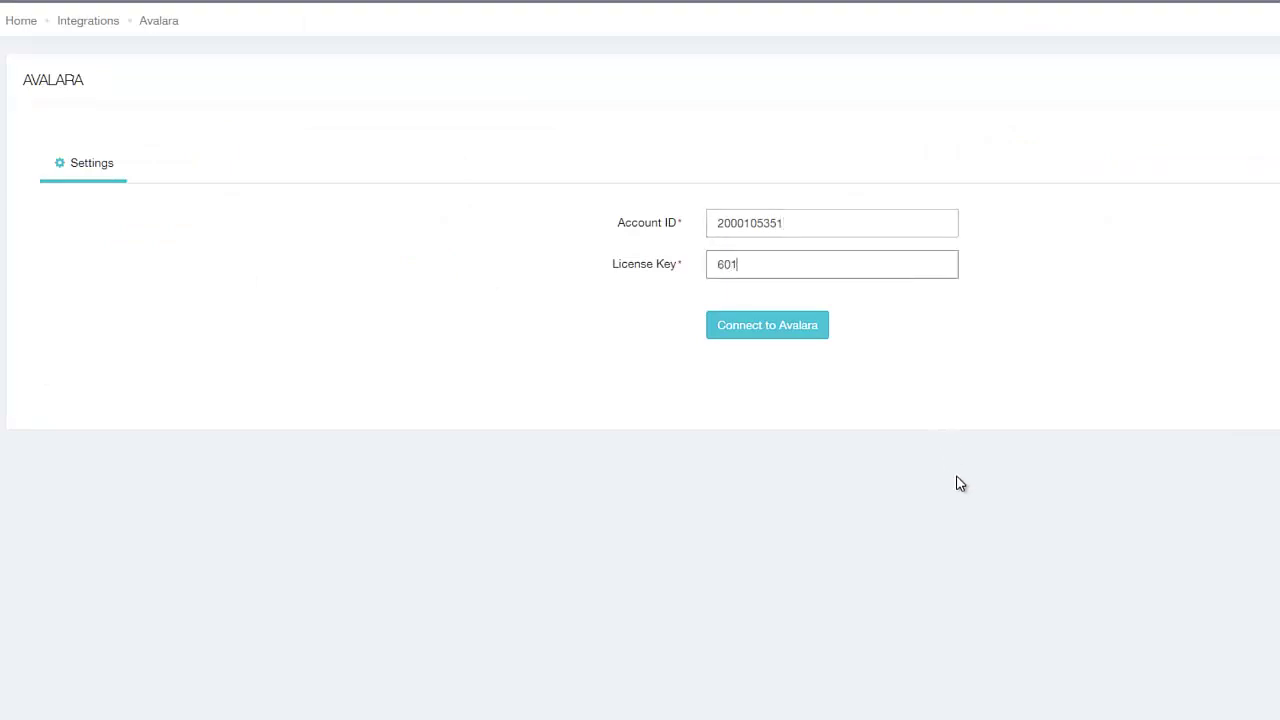
click(800, 328)
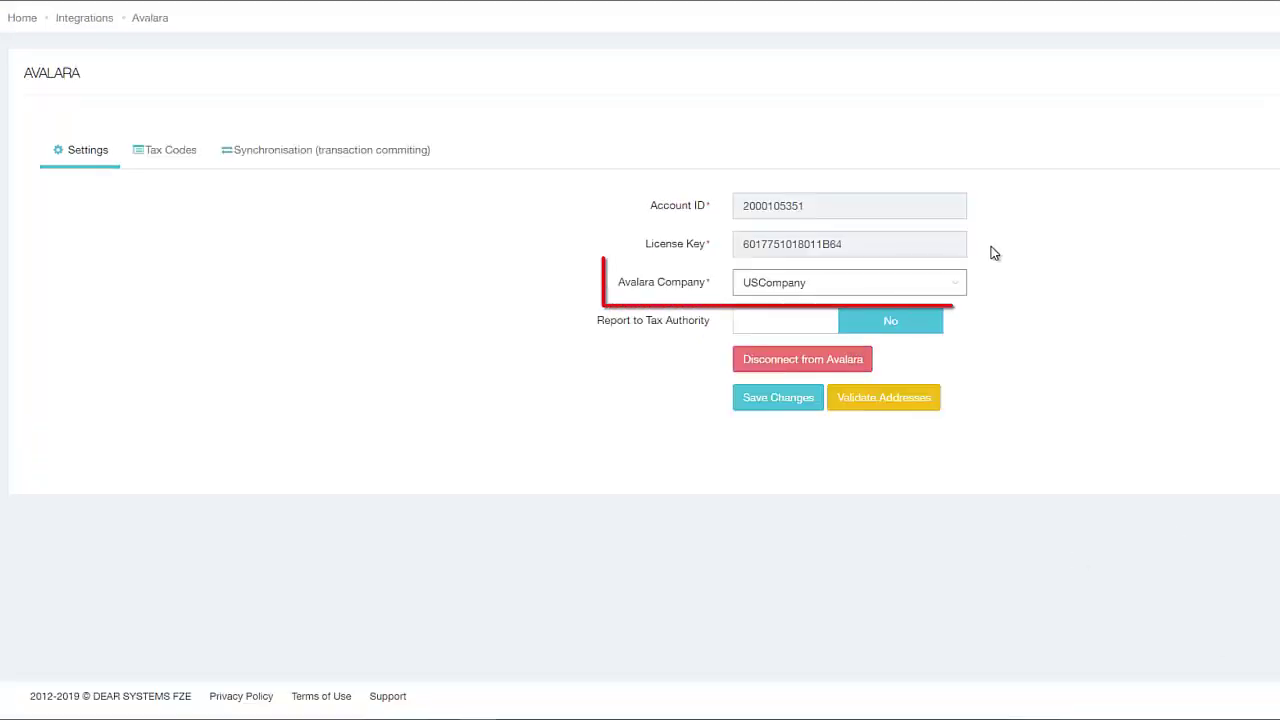
Set Report to Tax Authority and sales exports from DEAR POS, B2B and Magento2 to Yes
click(808, 326)
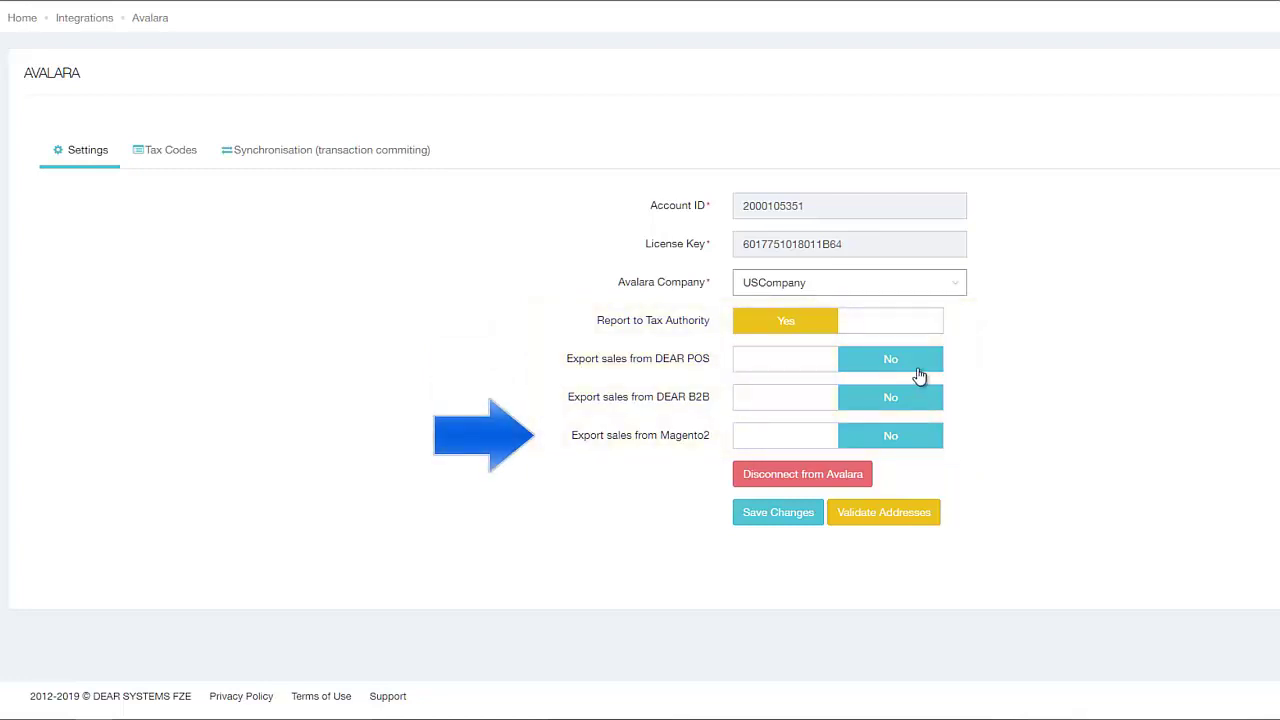
click(795, 361)
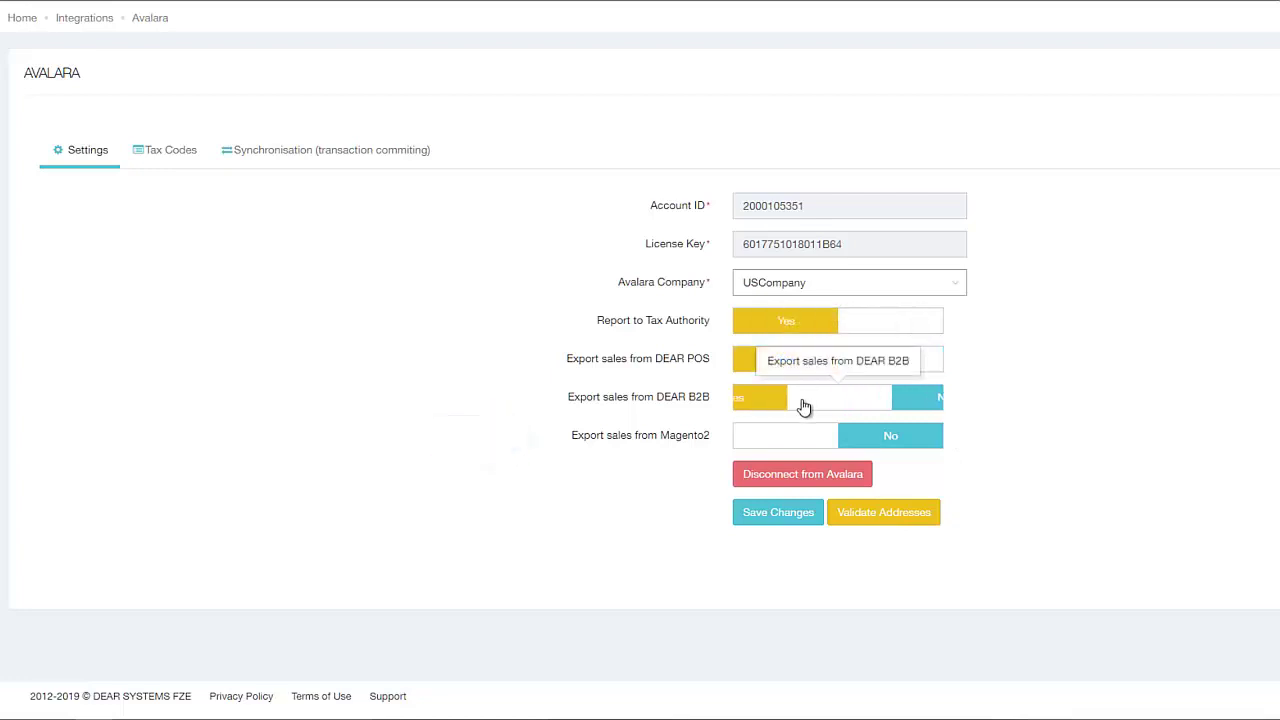
click(806, 440)
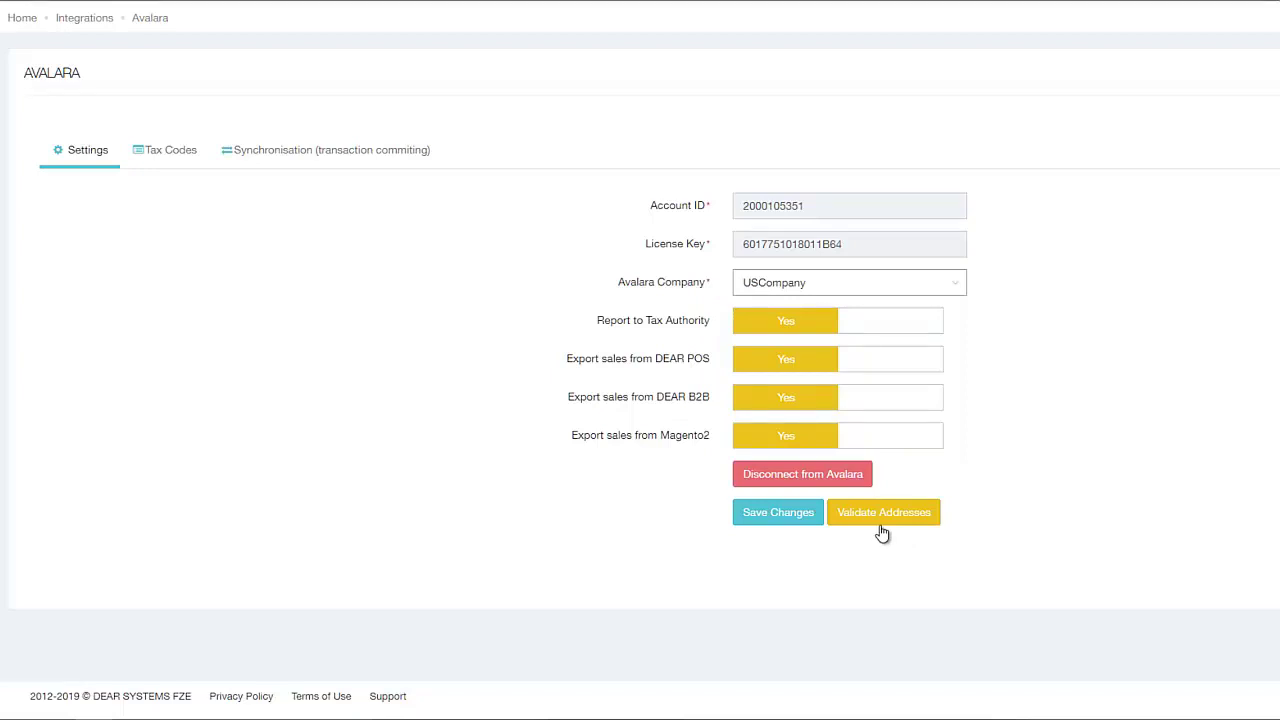
Validate the location addresses, dismiss the results, and check Locations & Bins for Main Warehouse
click(882, 531)
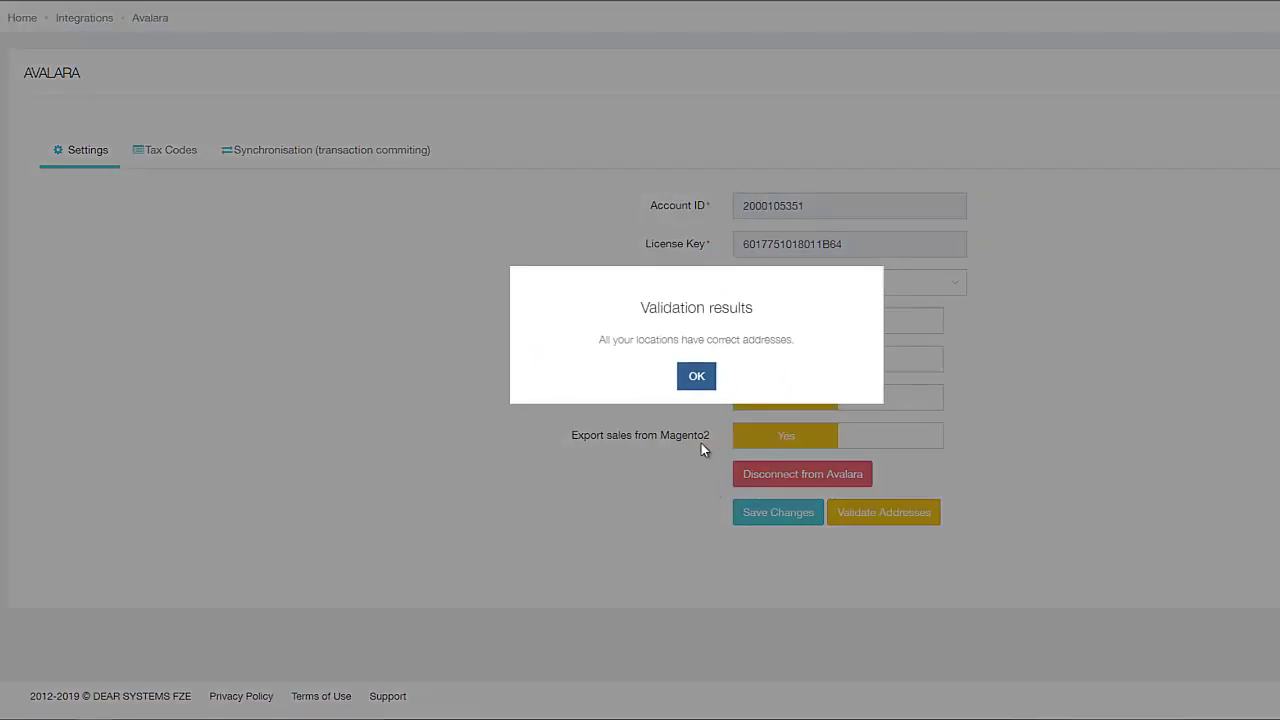
click(697, 384)
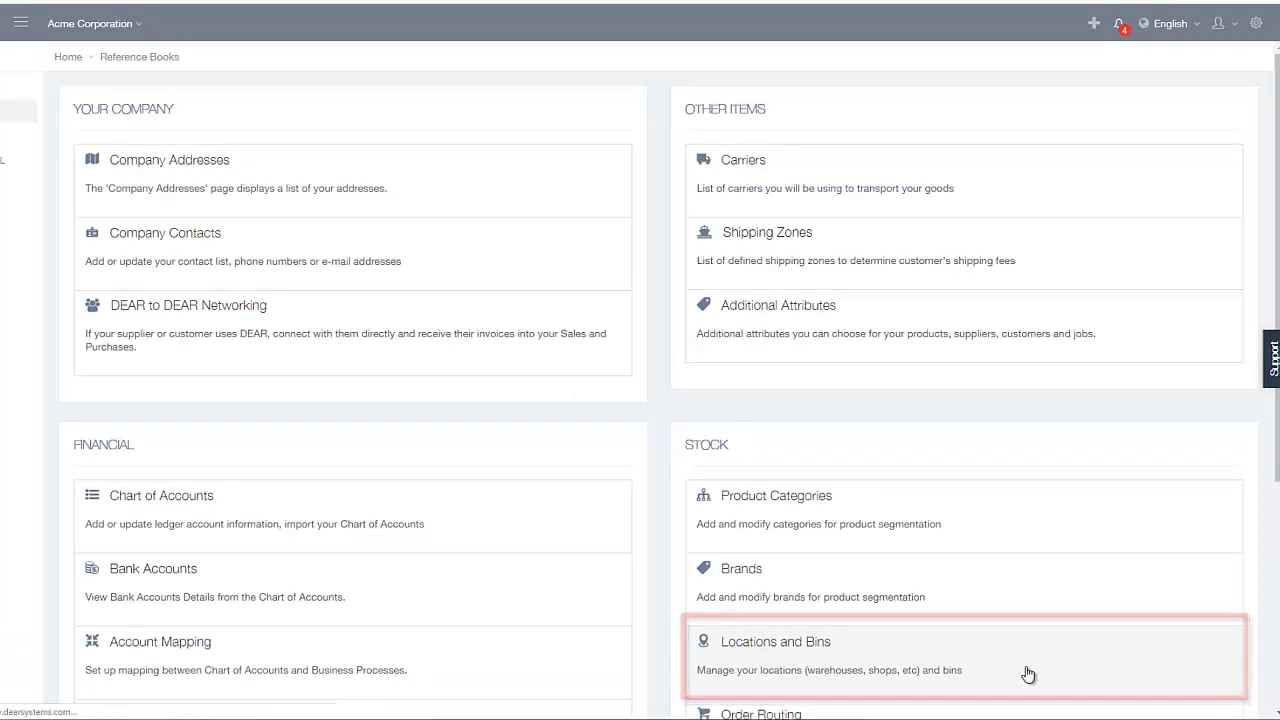
click(1026, 670)
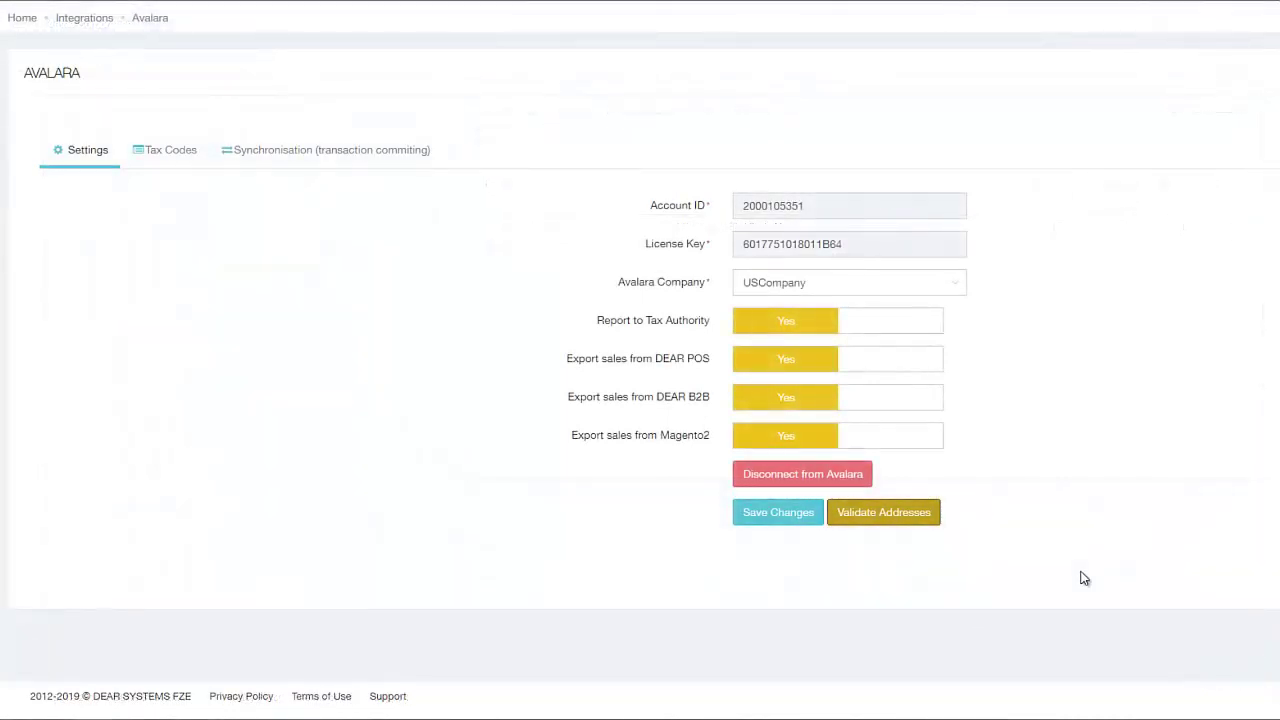
Save the Avalara settings and filter the product tax code list to WMS
click(775, 515)
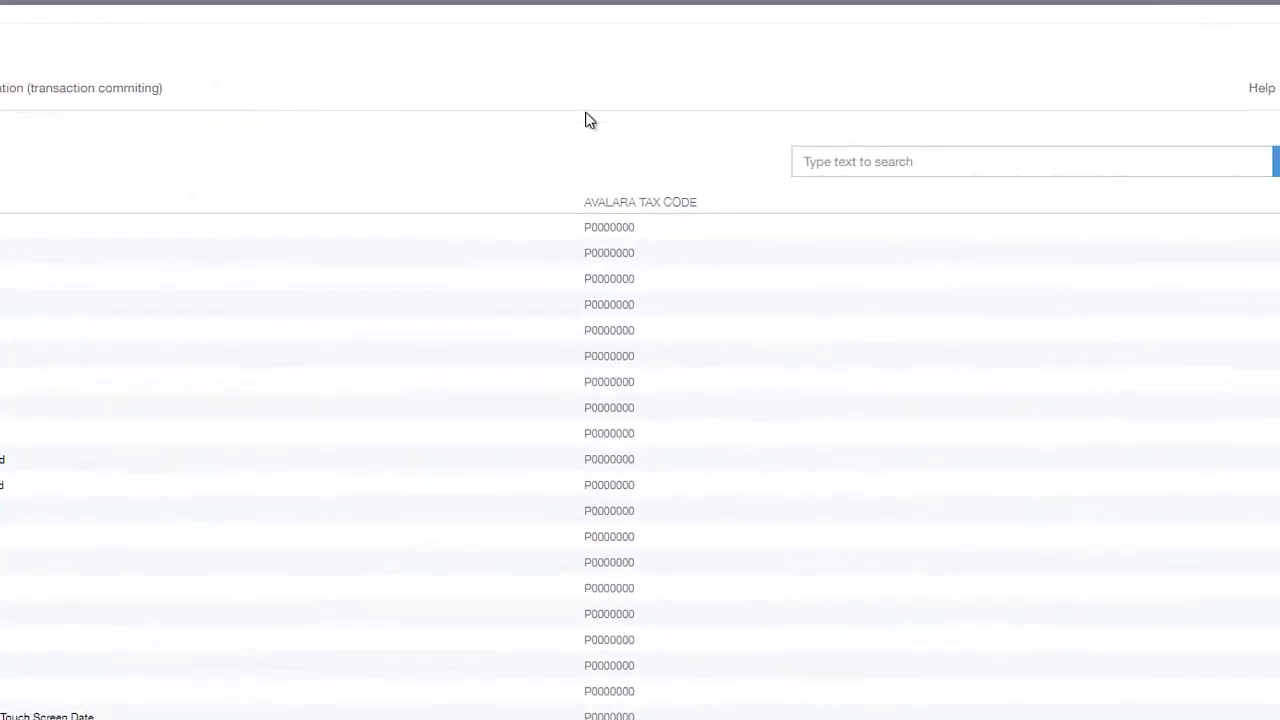
click(800, 170)
text(WM)
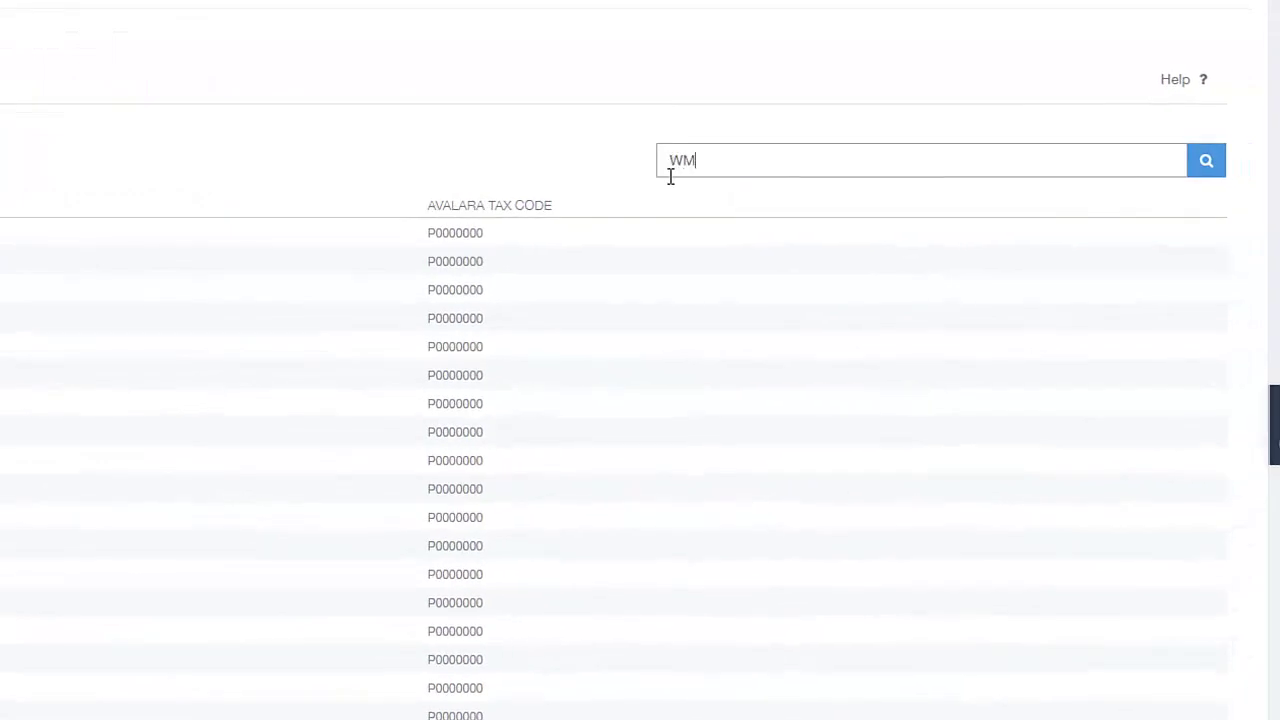
text(S)
click(1206, 162)
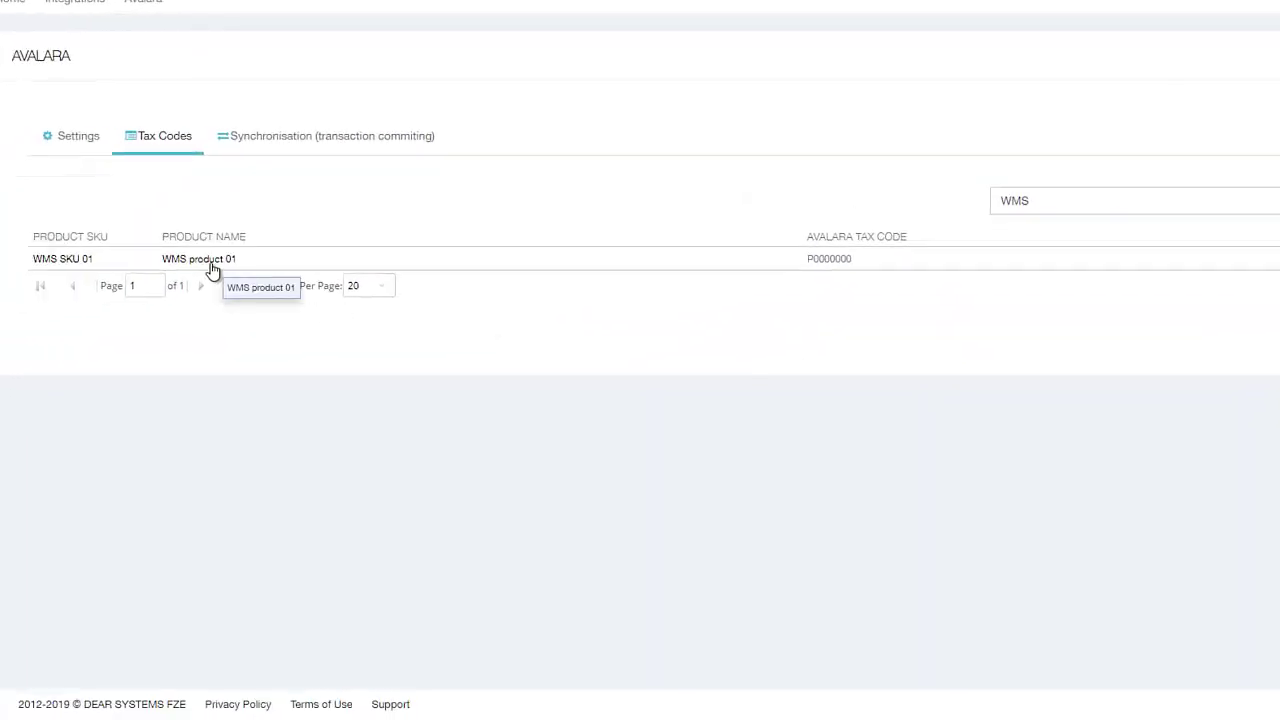
Set WMS product 01's Avalara tax code to P5434564
click(826, 272)
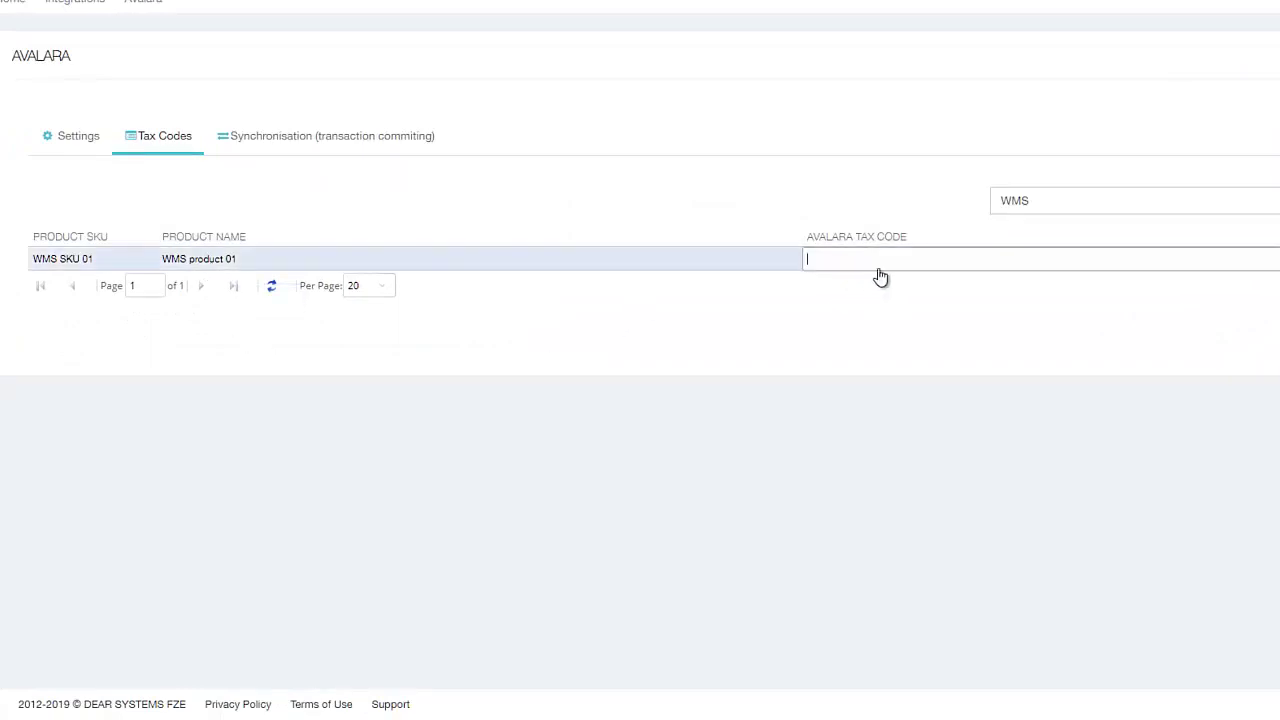
text(P543)
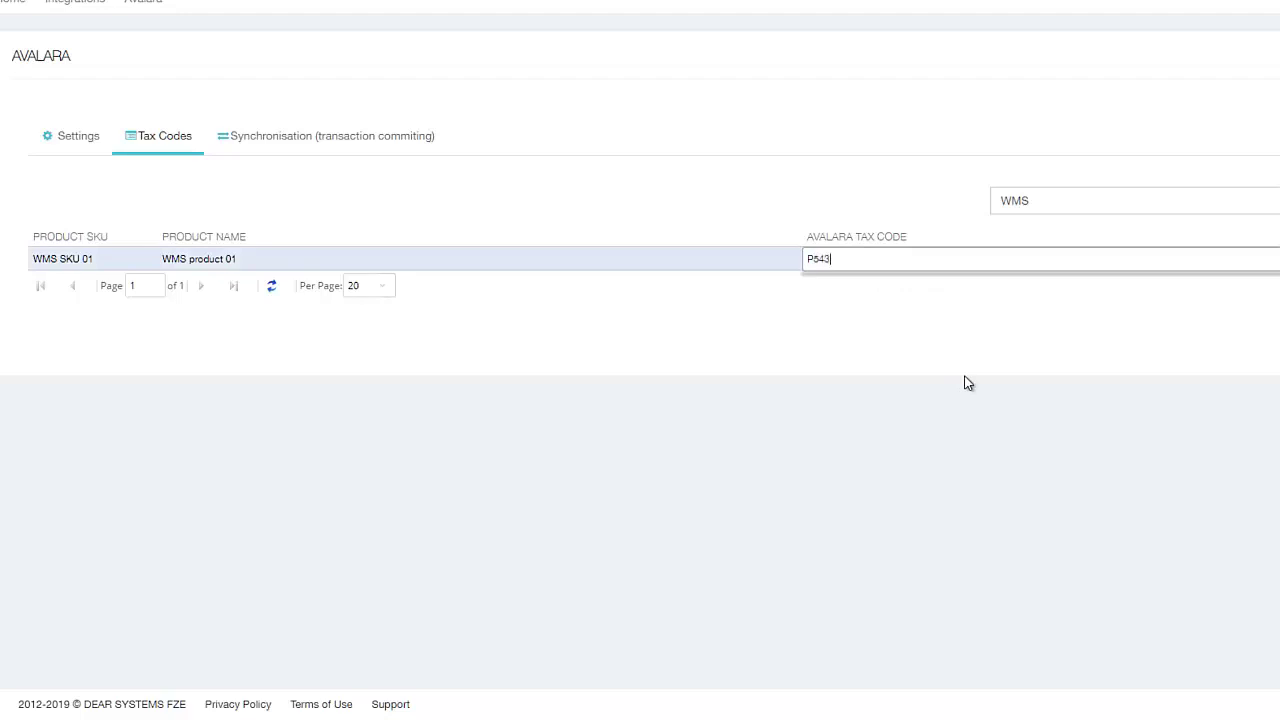
text(4564)
click(761, 325)
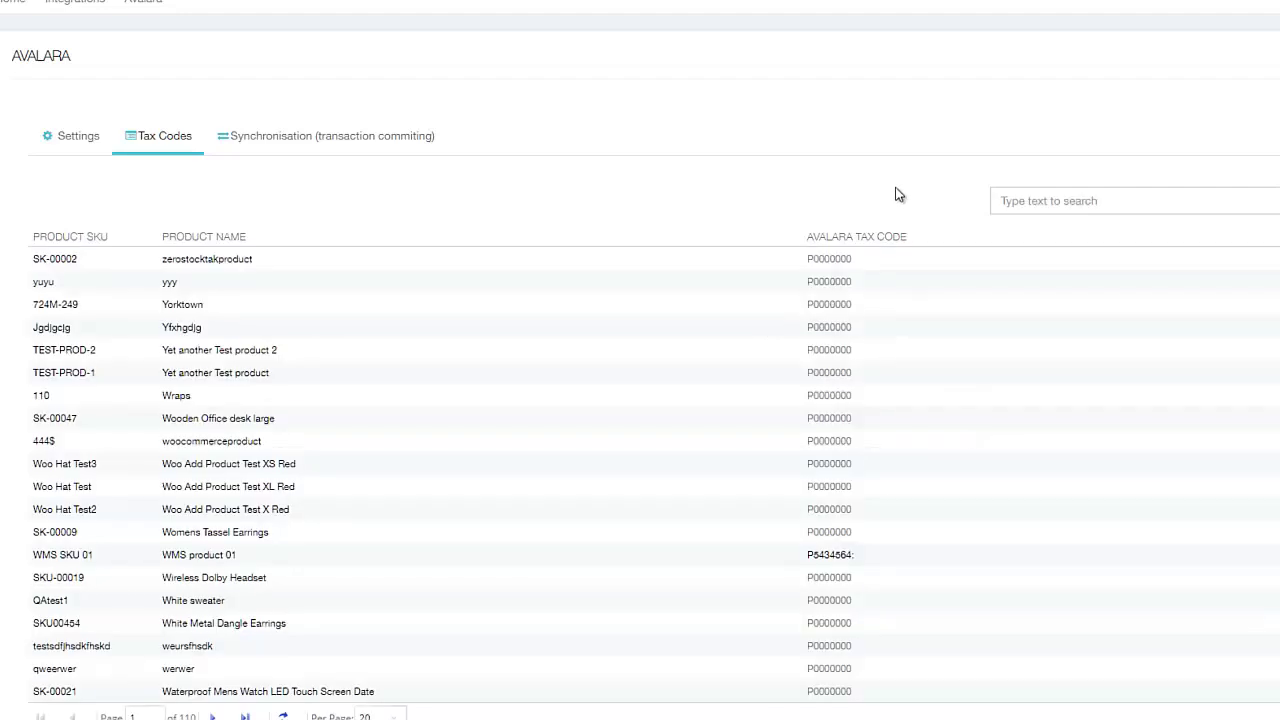
scroll(930, 300, down, 1)
Open ABC Furniture's exempt customer details in AvaTax and select its customer name to copy
scroll(936, 333, down, 1)
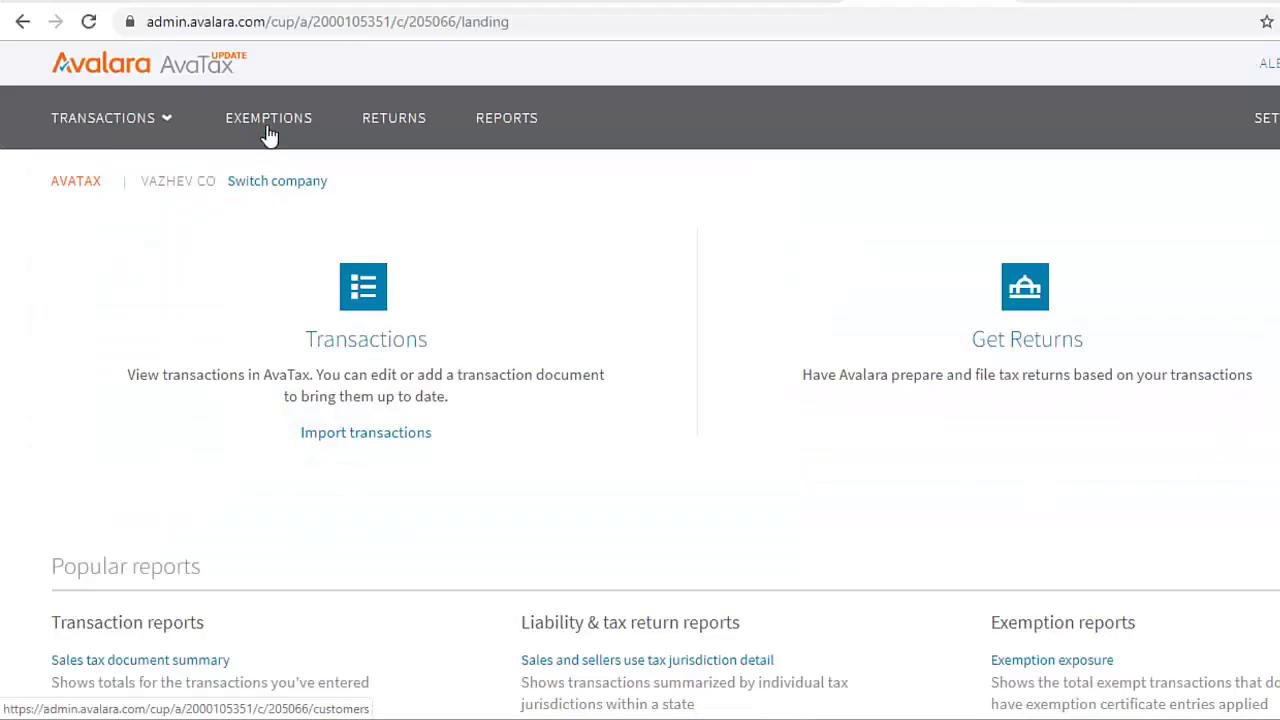
click(268, 135)
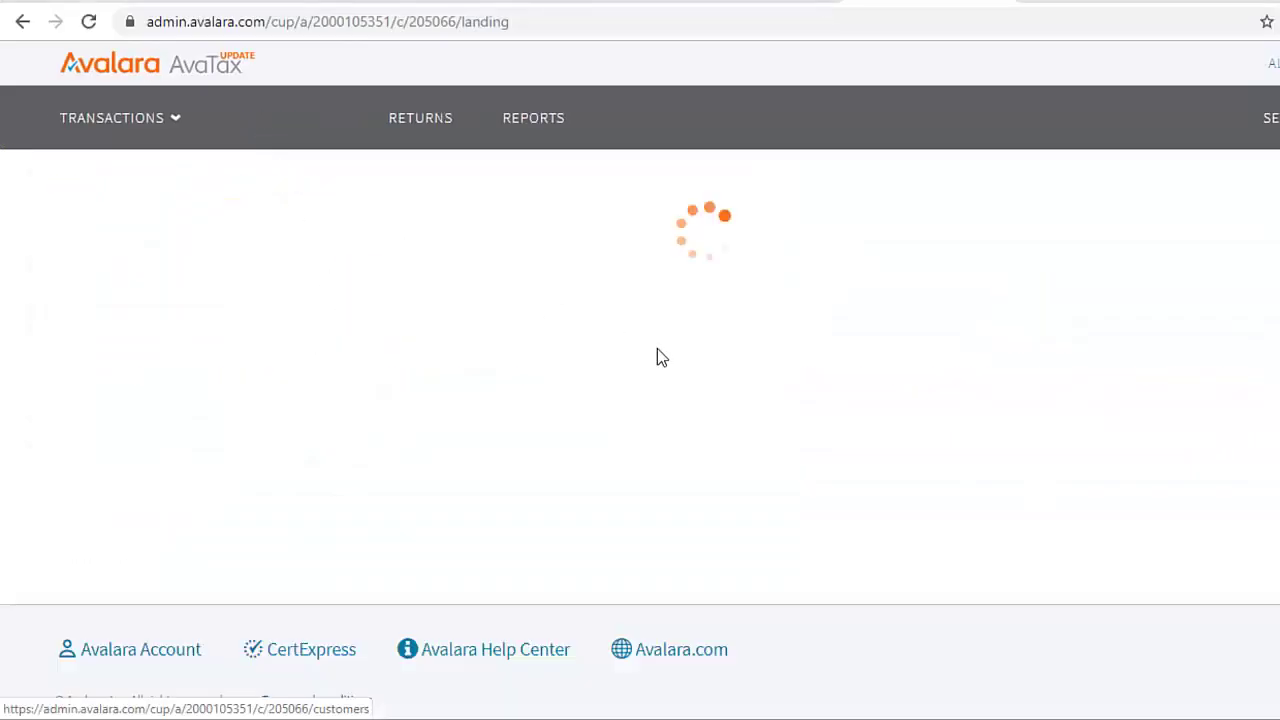
scroll(960, 369, down, 1)
scroll(640, 380, down, 1)
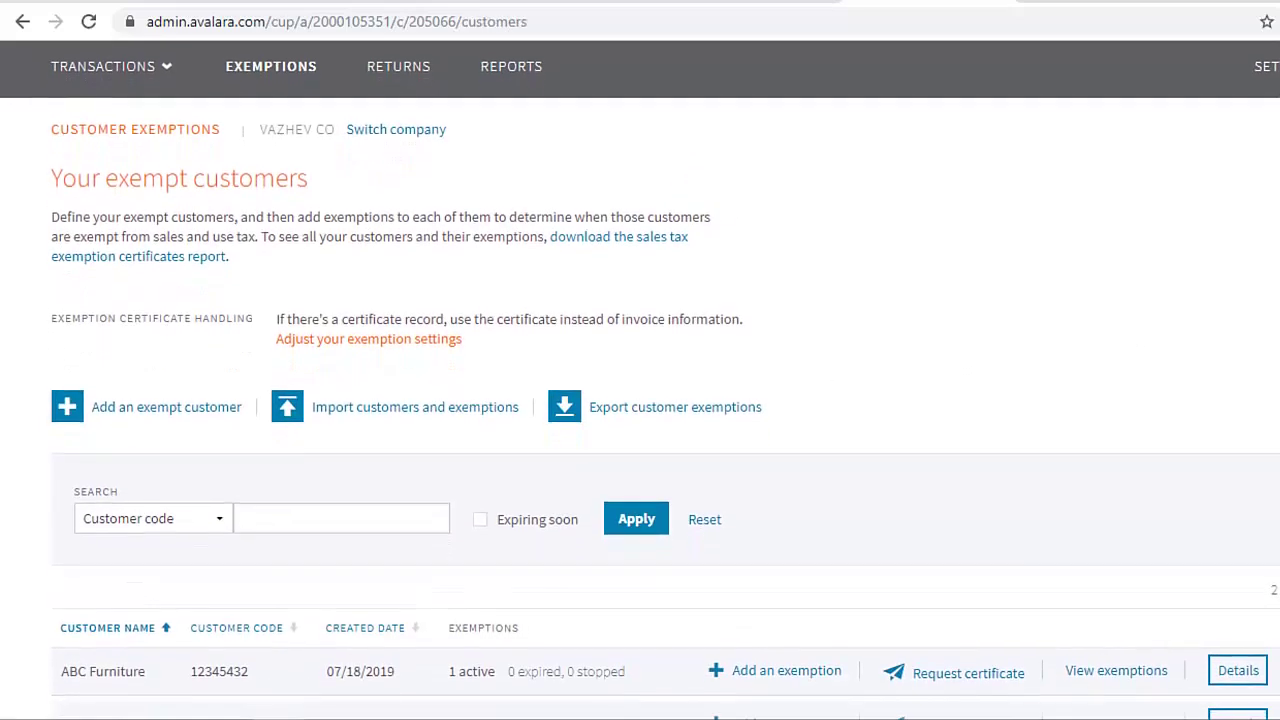
scroll(516, 605, down, 3)
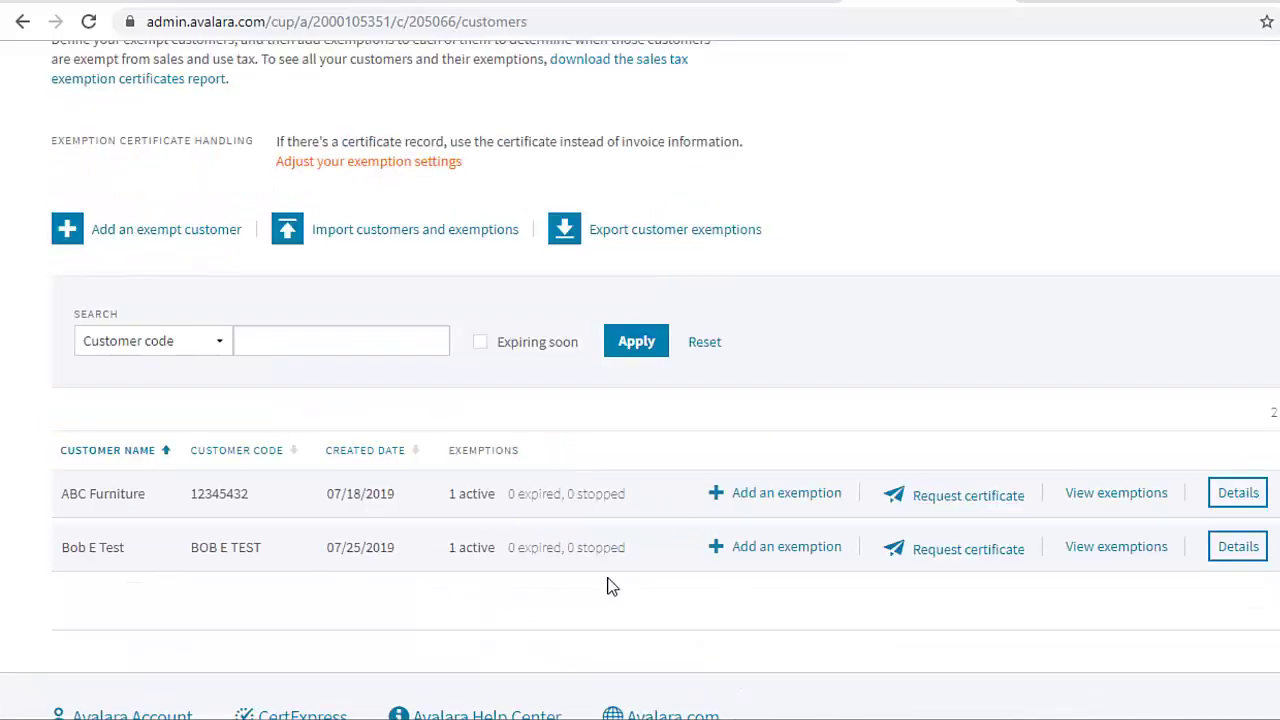
click(1238, 492)
scroll(414, 374, down, 4)
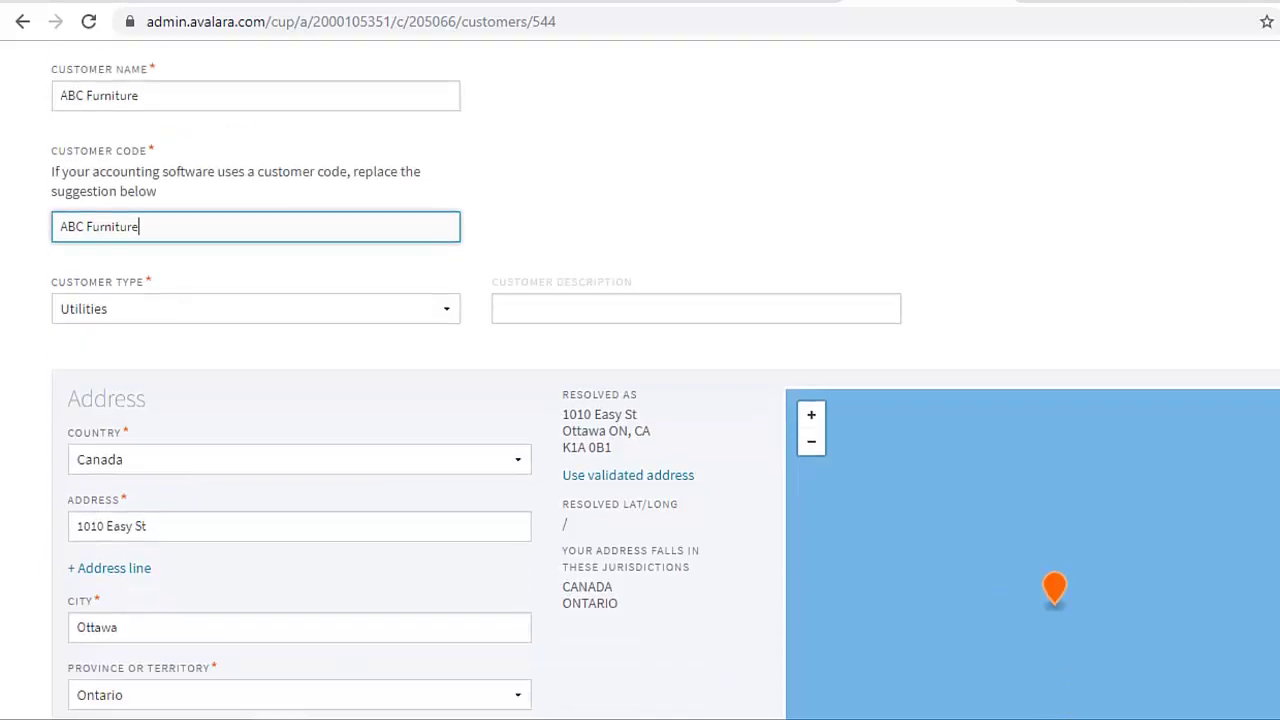
scroll(640, 380, up, 4)
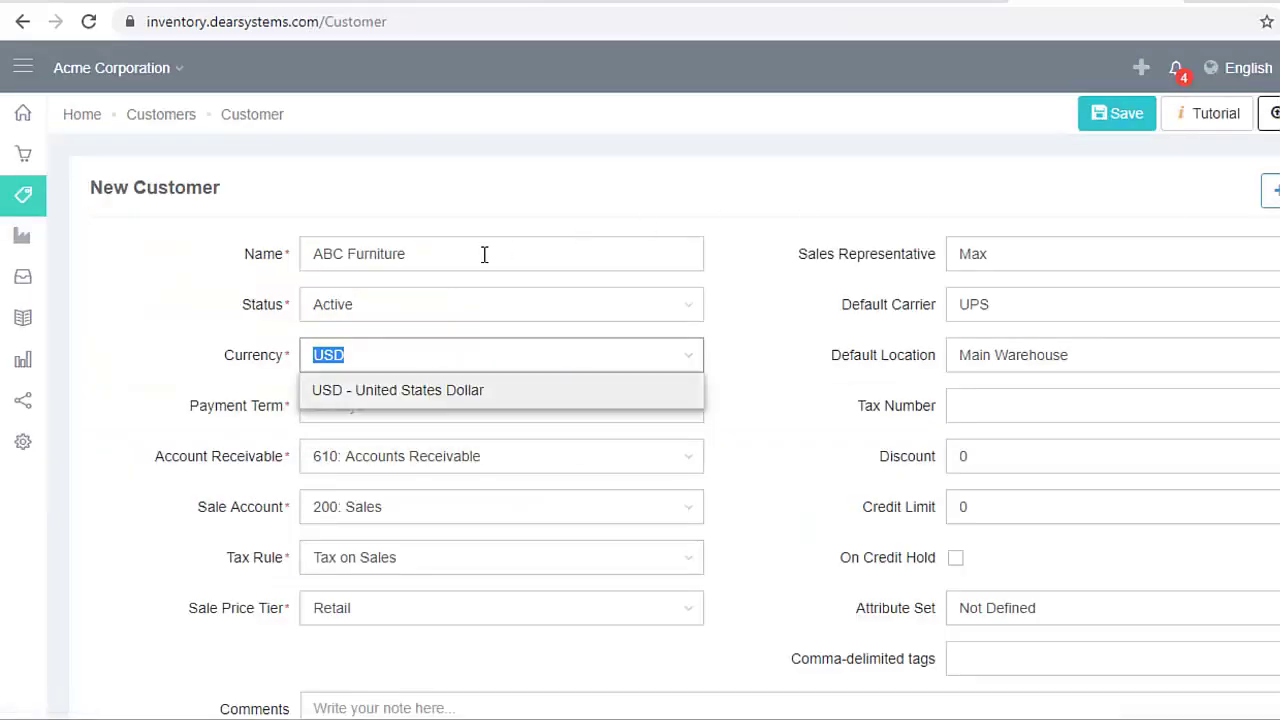
drag(408, 254, 288, 268)
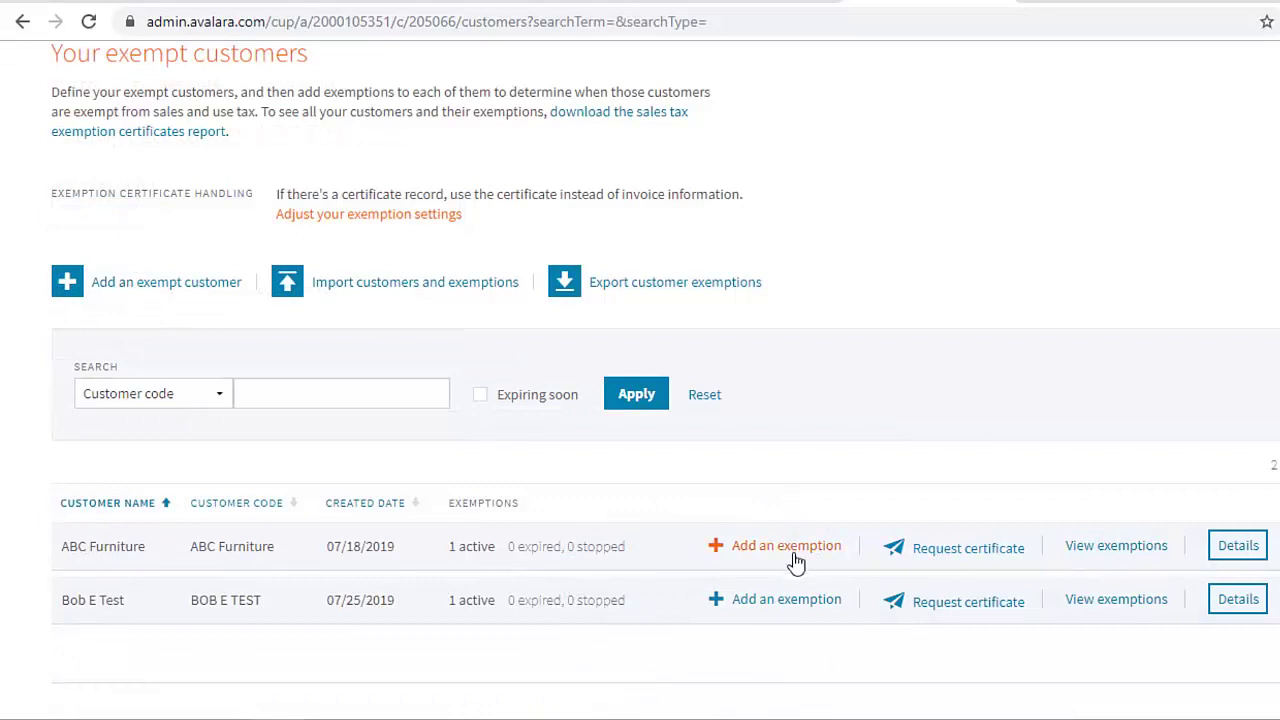
Add an exemption for ABC Furniture with the Direct Pay entity use code
click(775, 563)
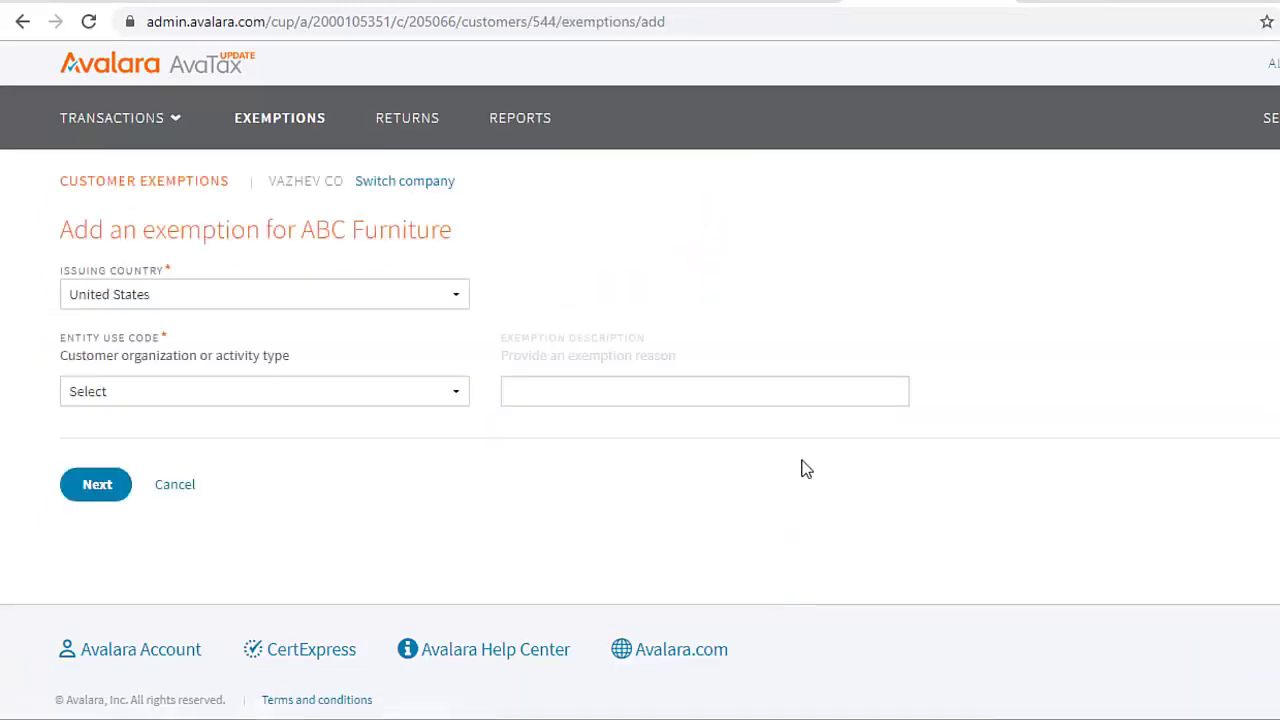
scroll(407, 161, down, 2)
click(407, 160)
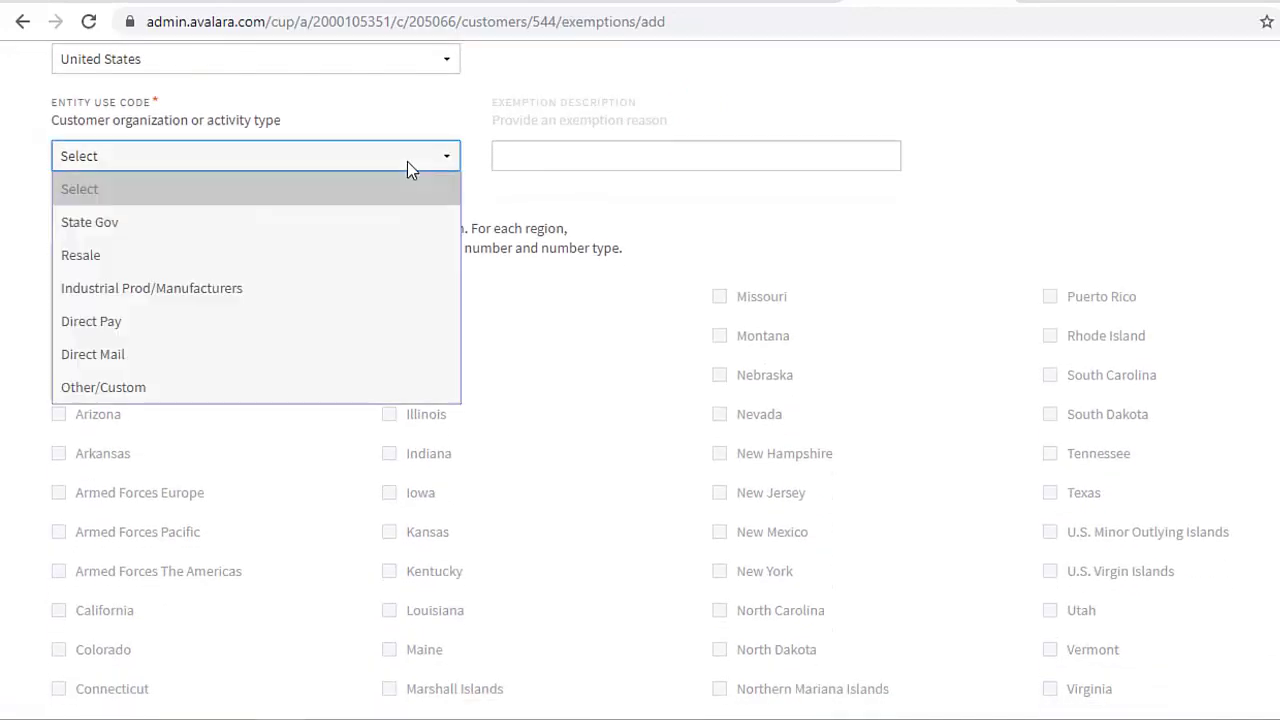
click(400, 330)
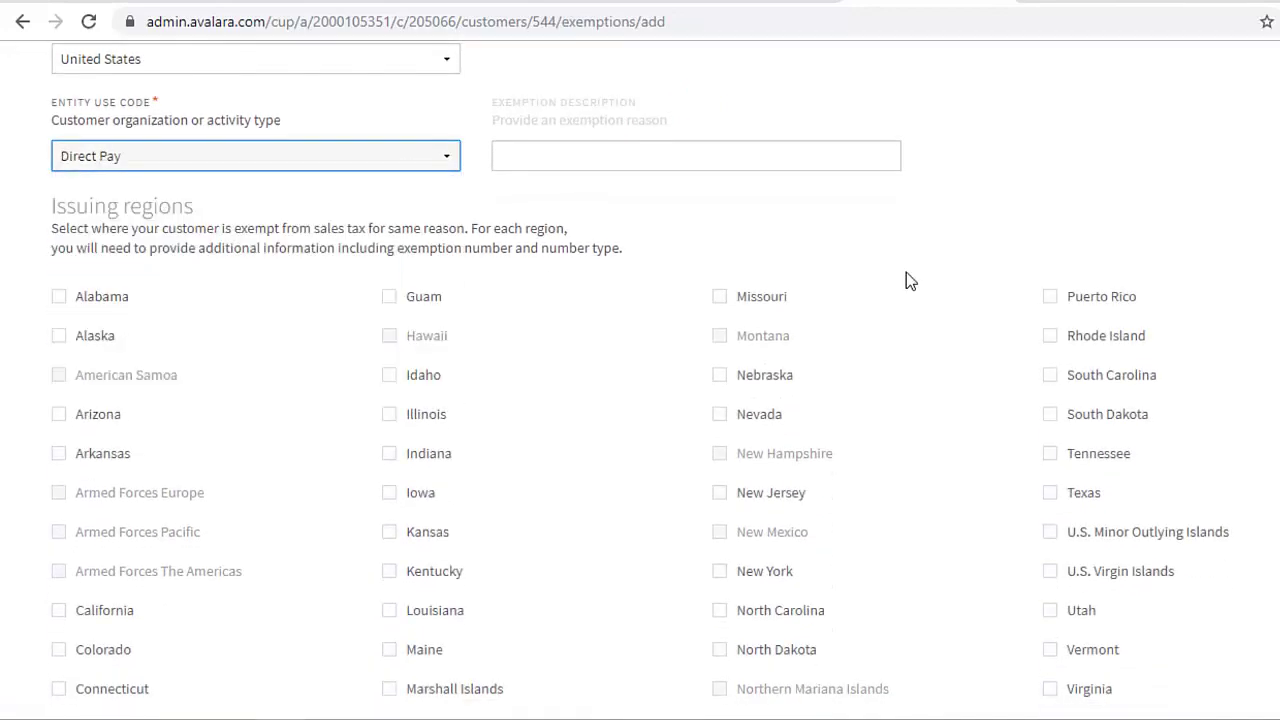
scroll(333, 628, down, 4)
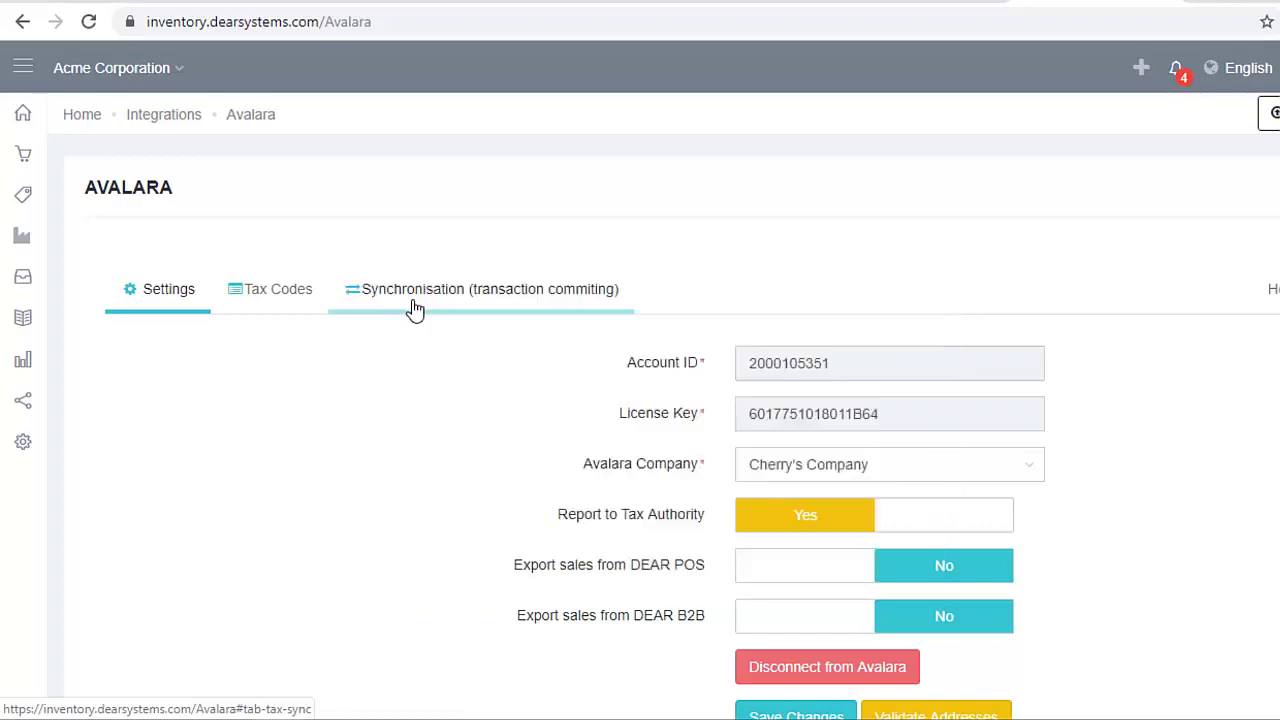
Display the Avalara synchronisation history and scroll through it
click(415, 310)
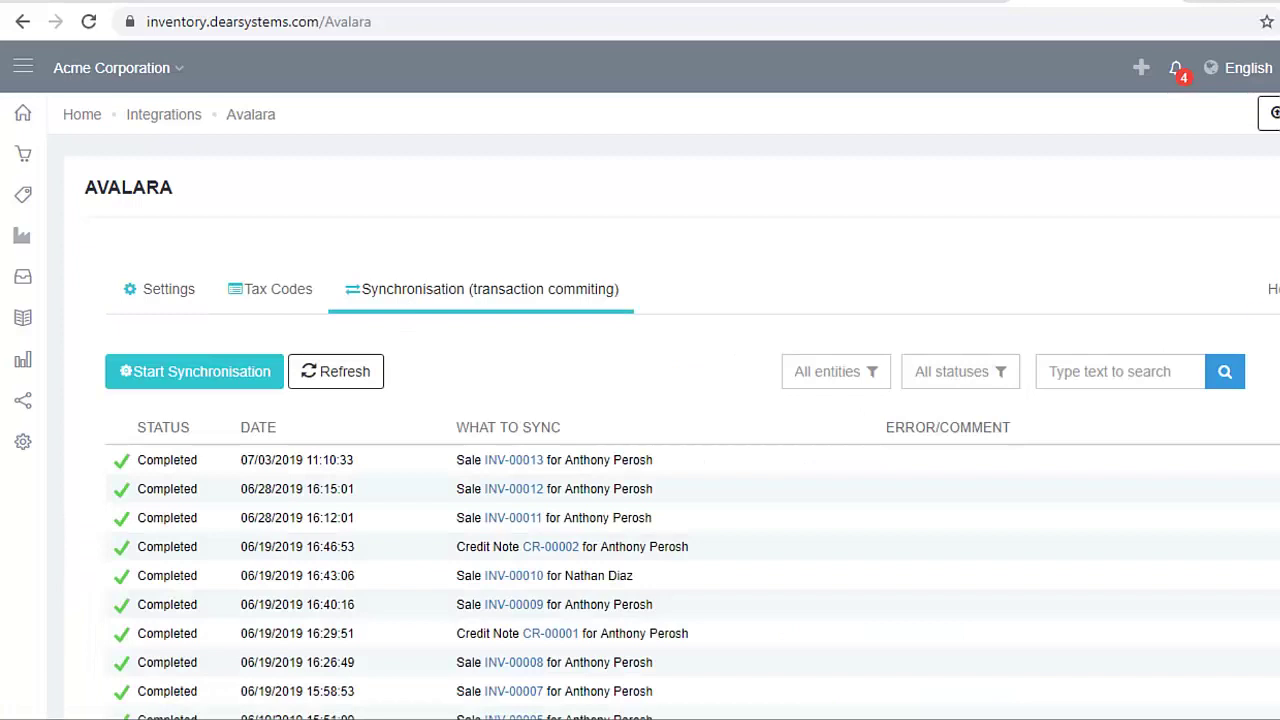
scroll(640, 500, down, 1)
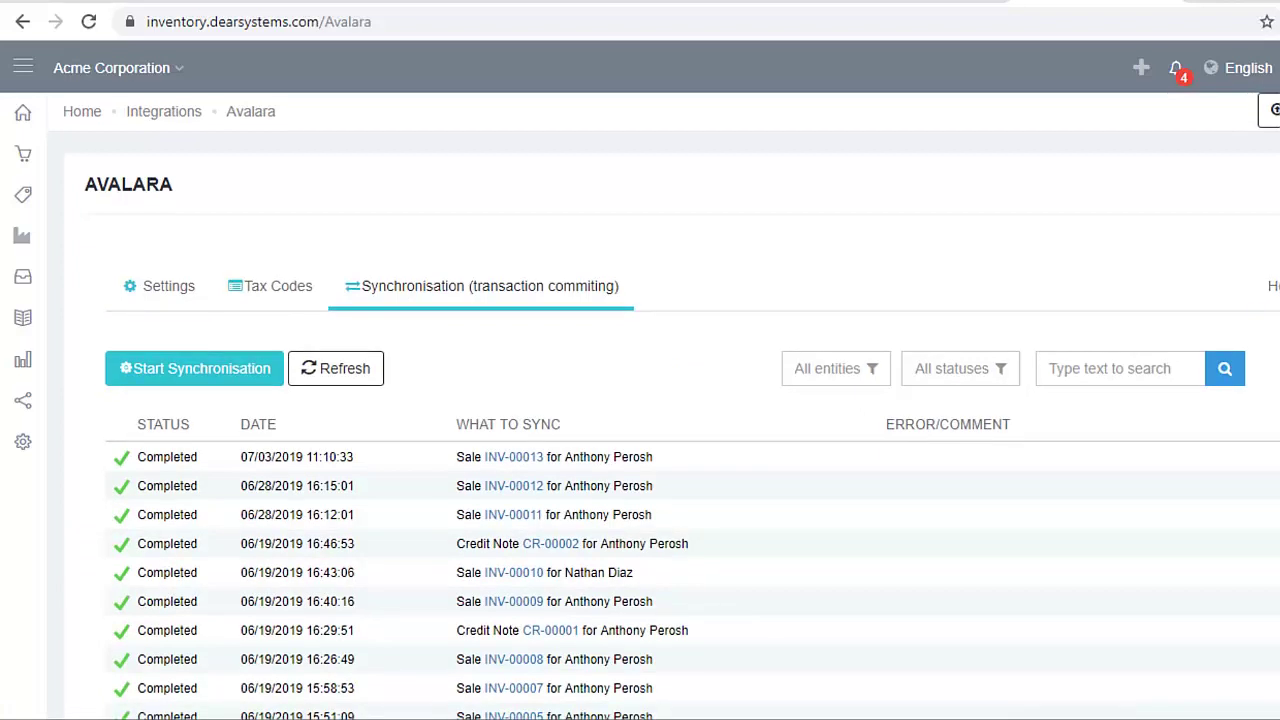
scroll(640, 500, down, 1)
scroll(640, 400, down, 2)
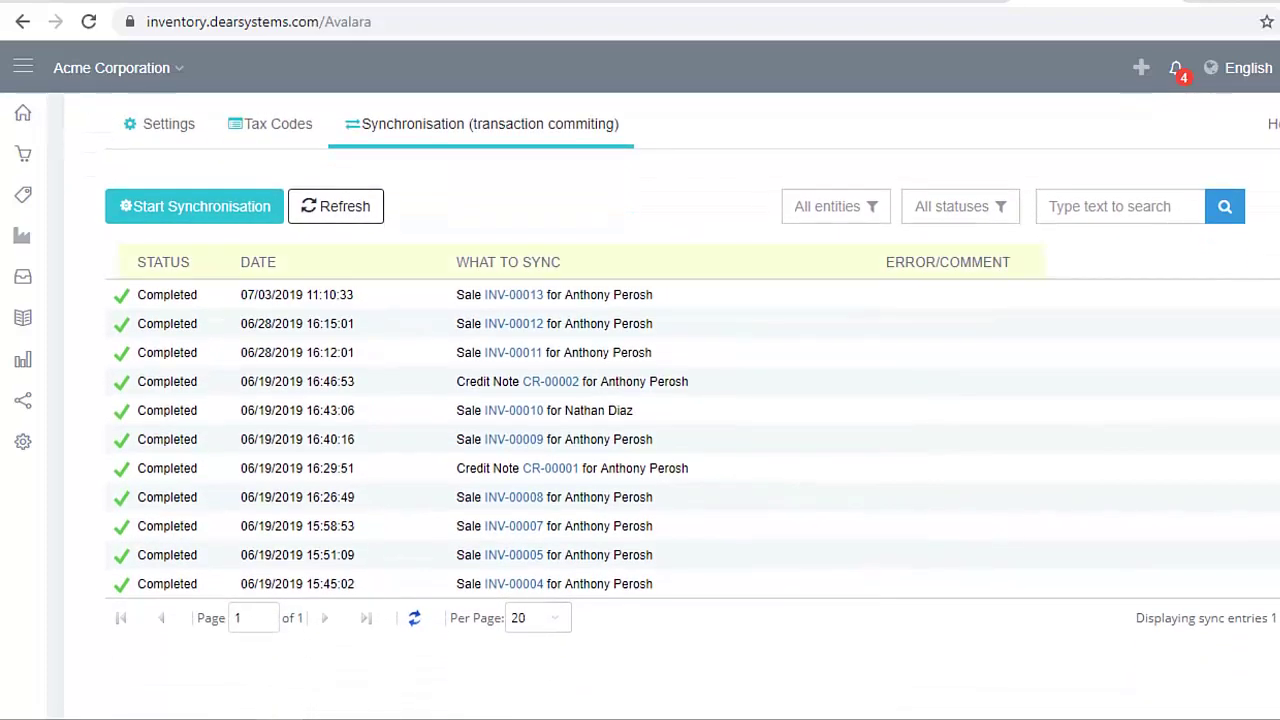
Check the entity and status filters, search for INV-00011, and start synchronisation with Avalara
click(880, 216)
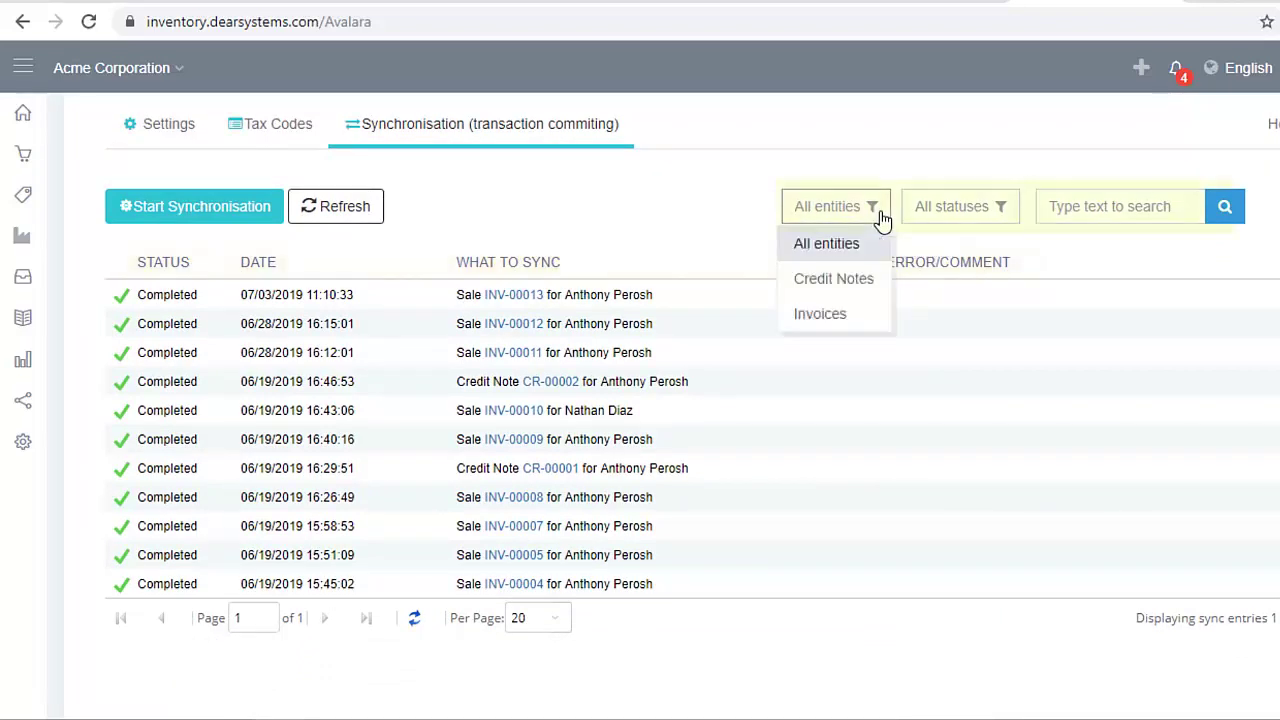
click(1003, 226)
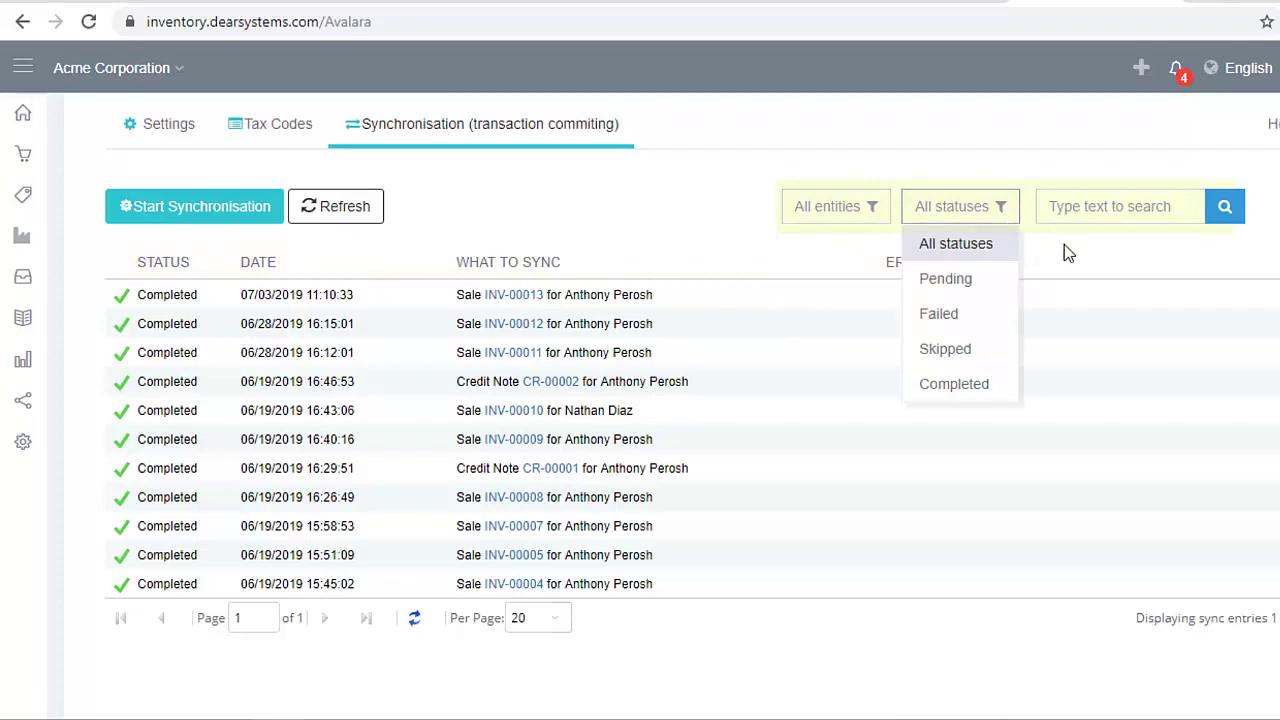
click(1111, 206)
text(INV-00011)
click(1223, 209)
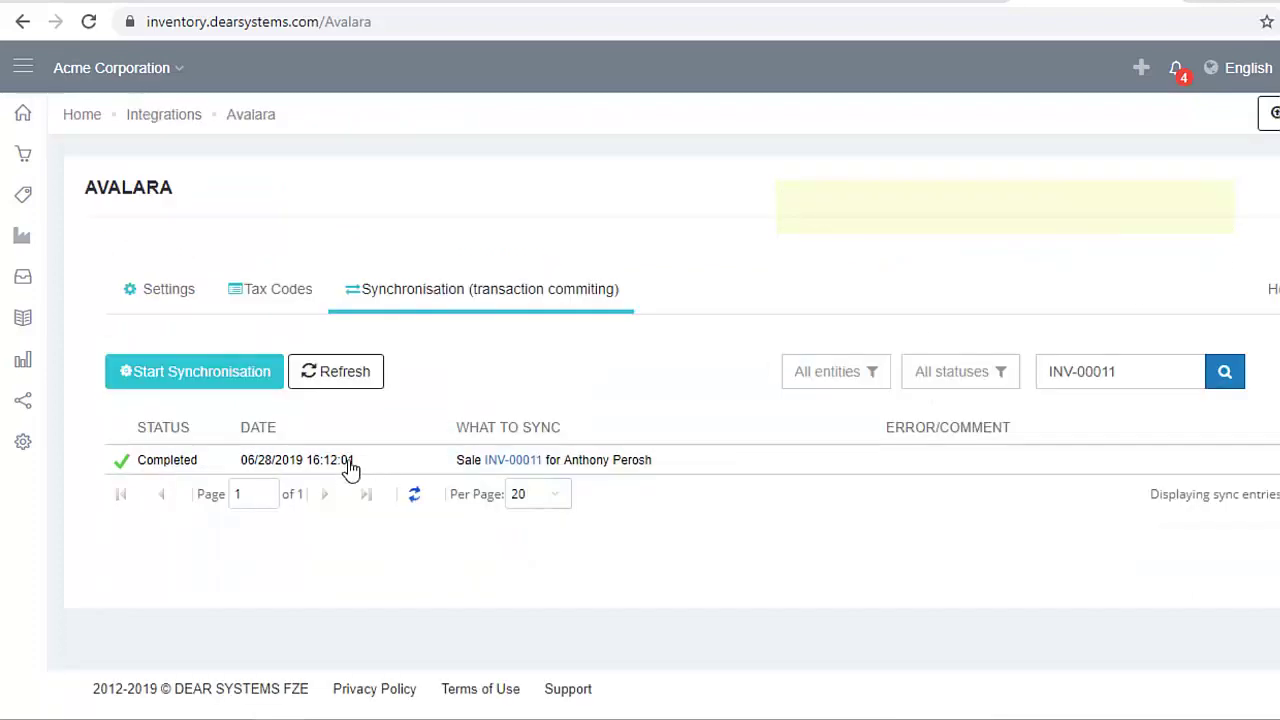
click(212, 386)
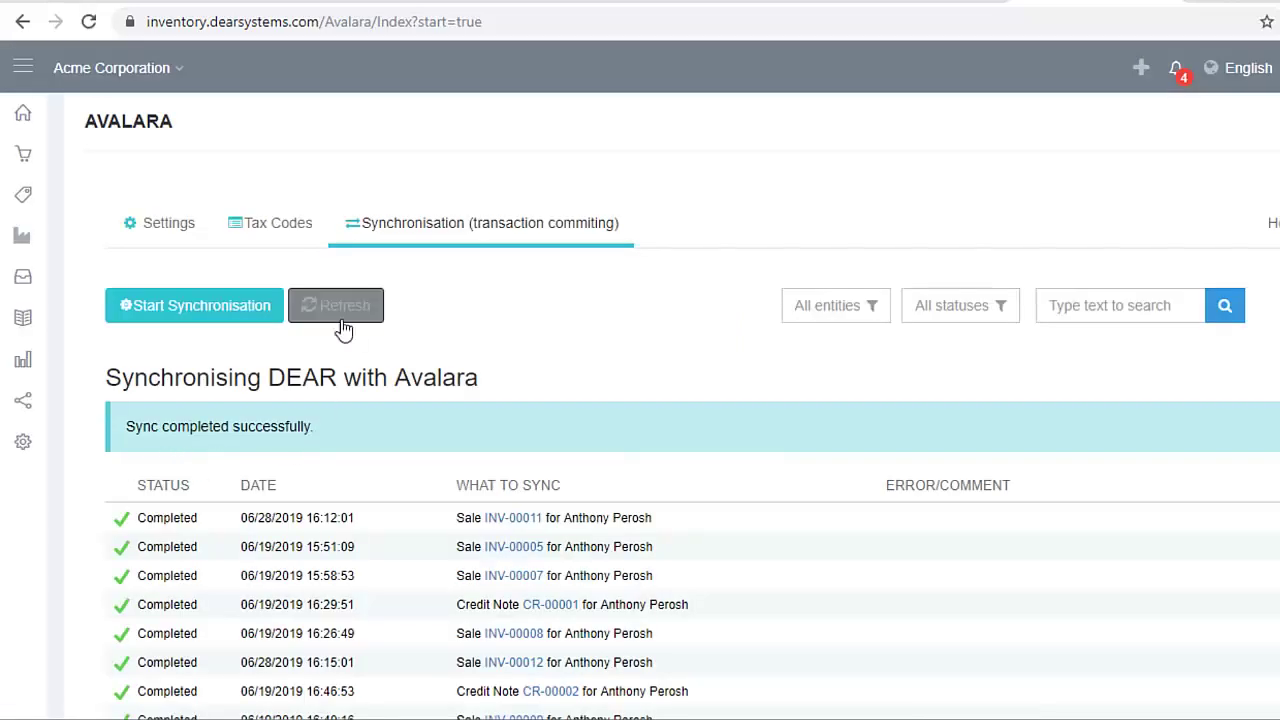
Refresh the Avalara synchronisation list twice
click(341, 322)
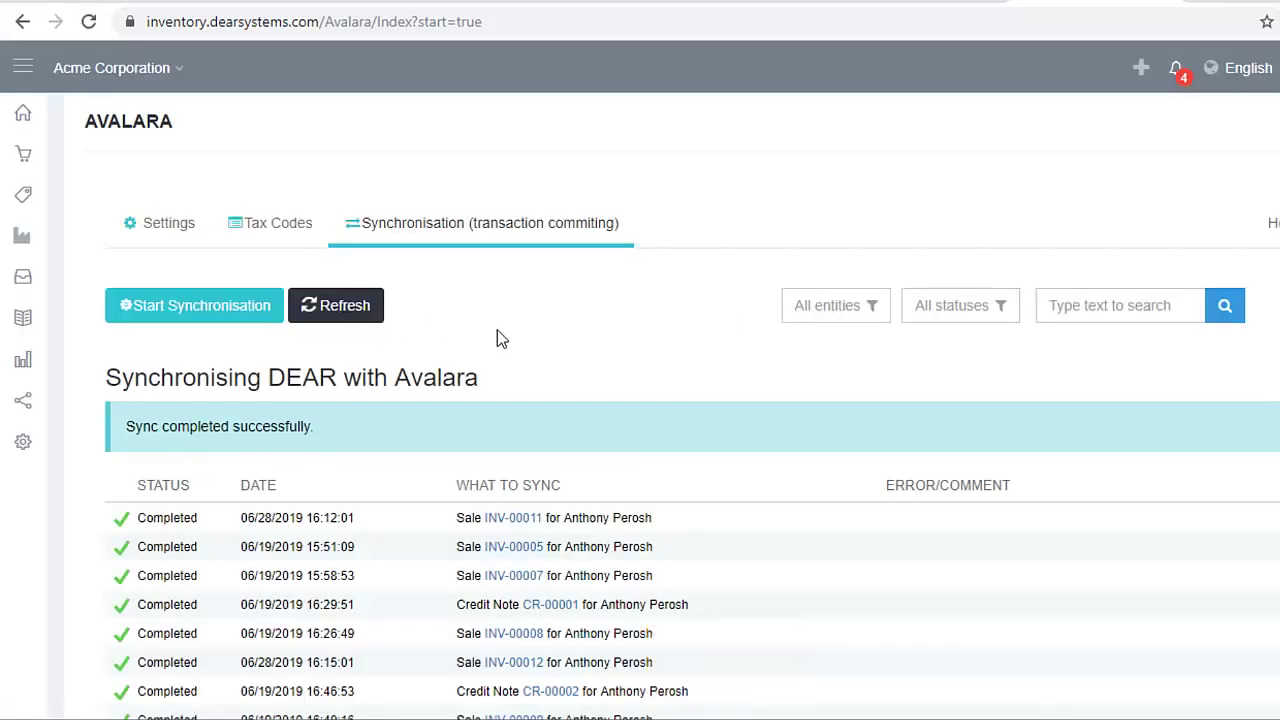
click(346, 324)
scroll(537, 328, down, 1)
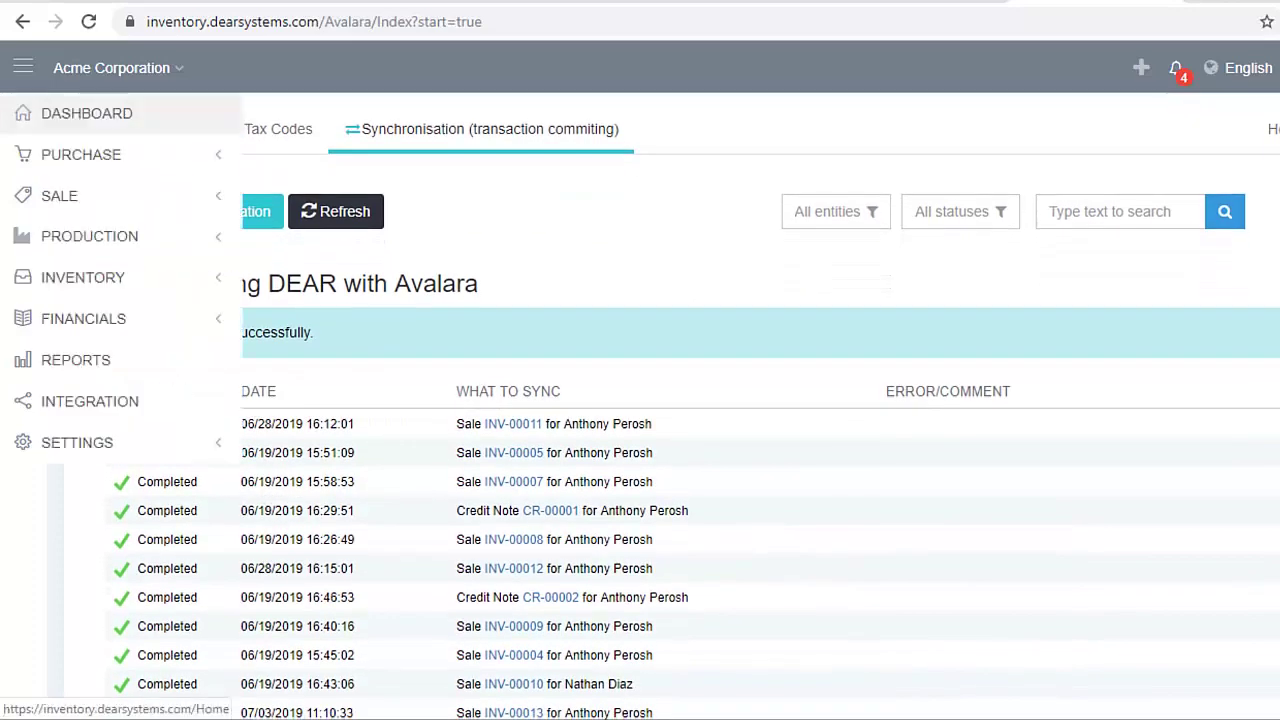
Start a new Simple Sale and enter 'Californ' in the customer address line
mouse_move(20, 157)
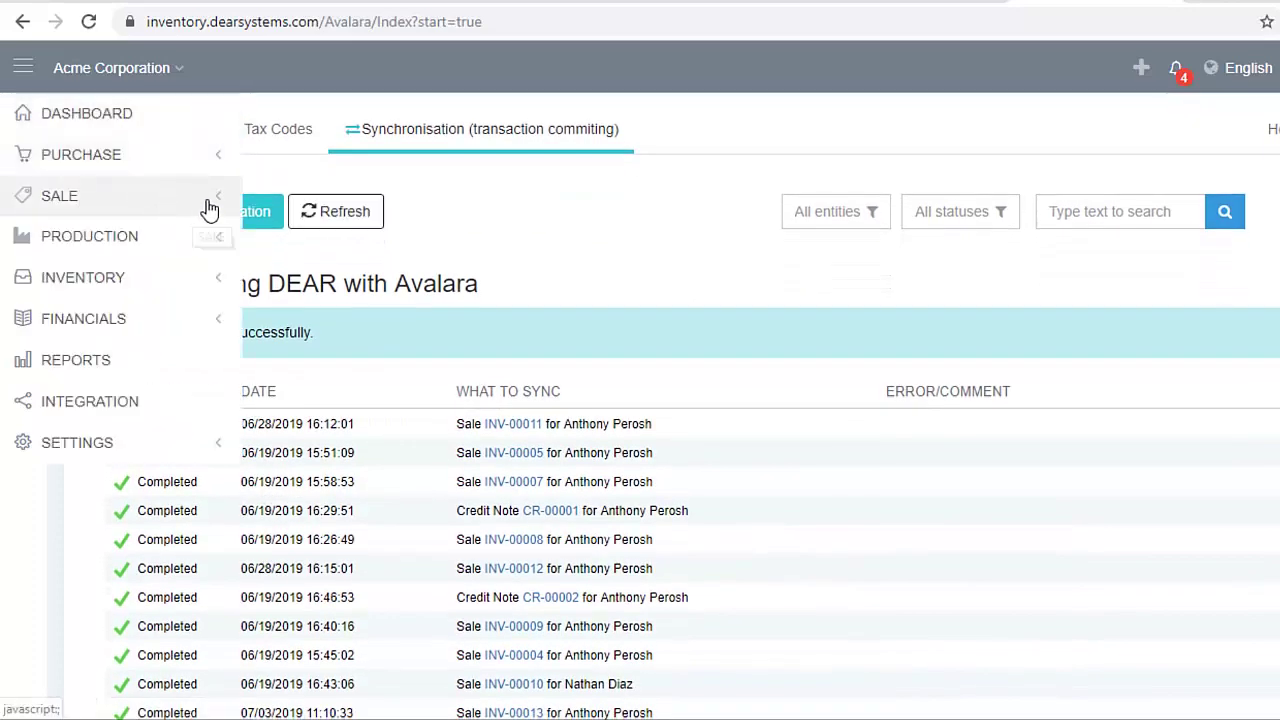
mouse_move(210, 207)
click(290, 192)
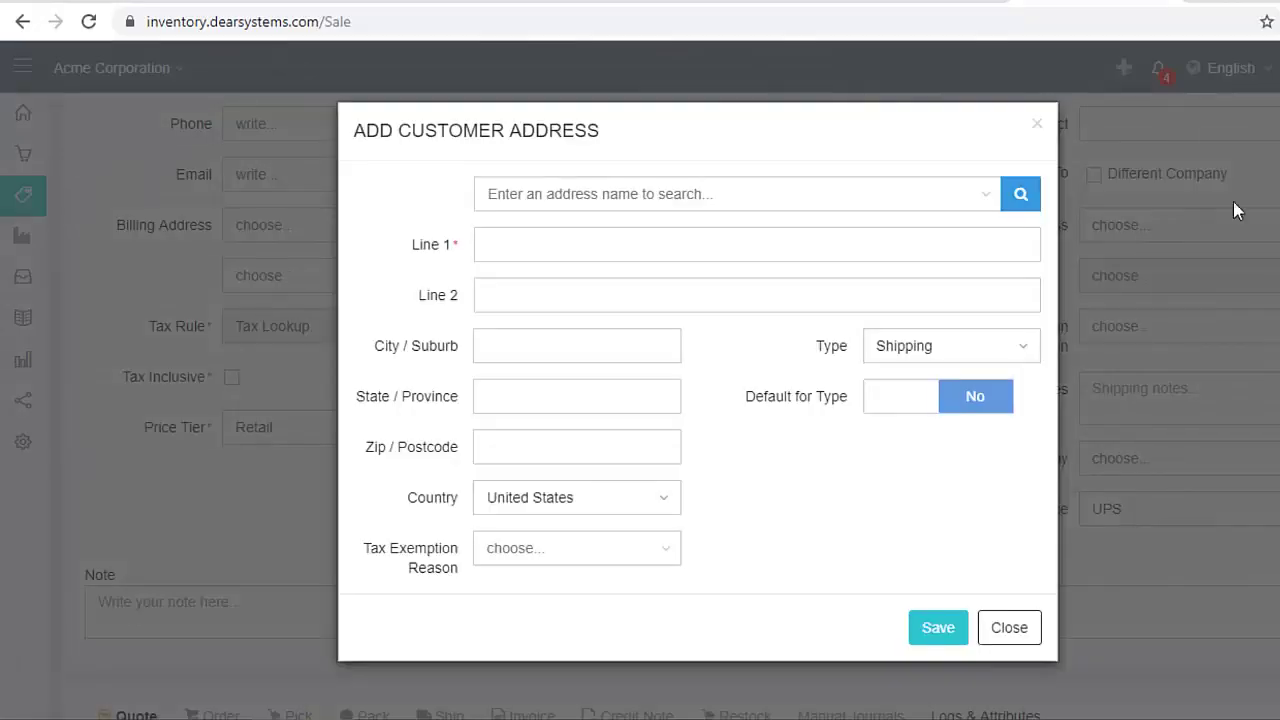
click(757, 257)
text(Californ)
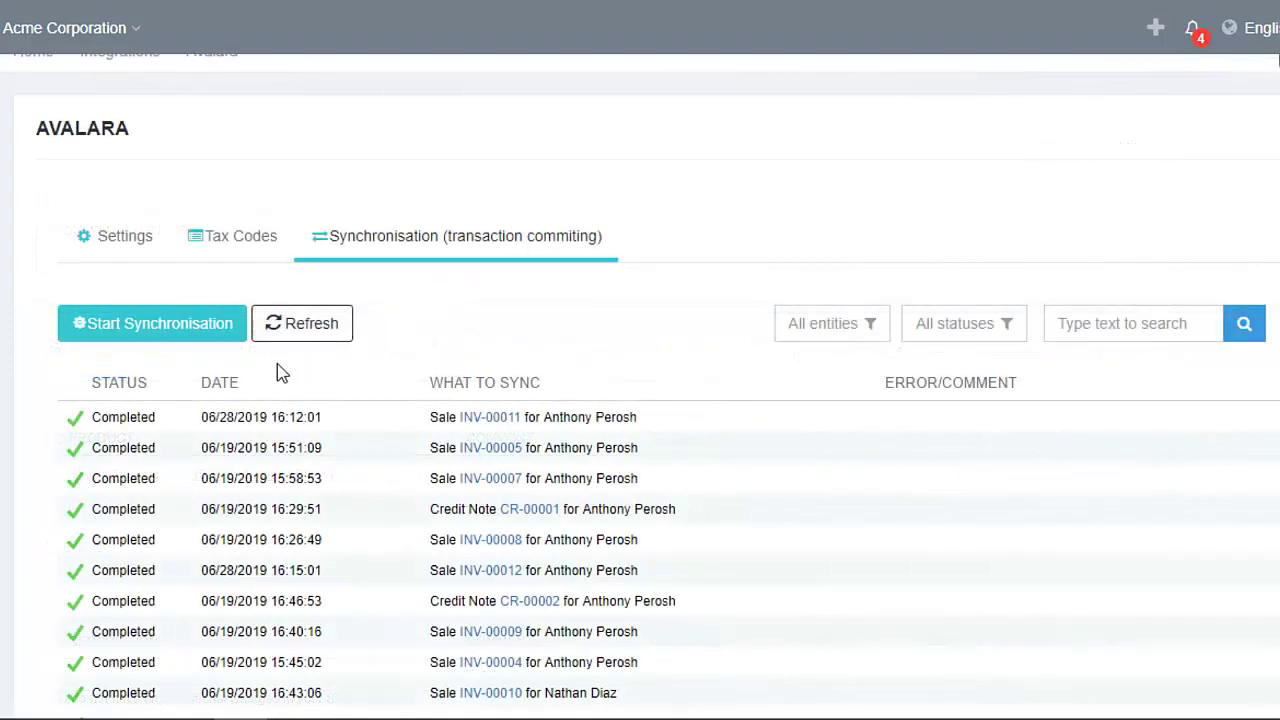
Sync the new sale, then view invoice INV-00014's line items in AvaTax
click(175, 333)
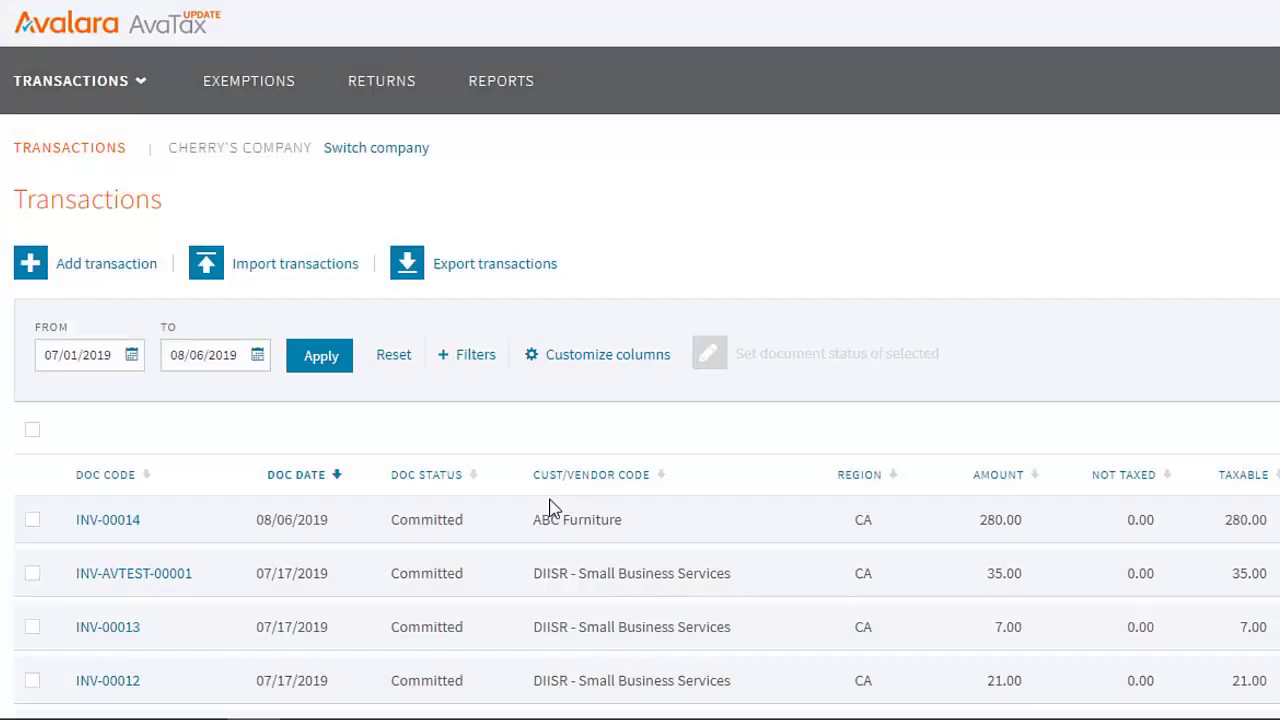
click(124, 536)
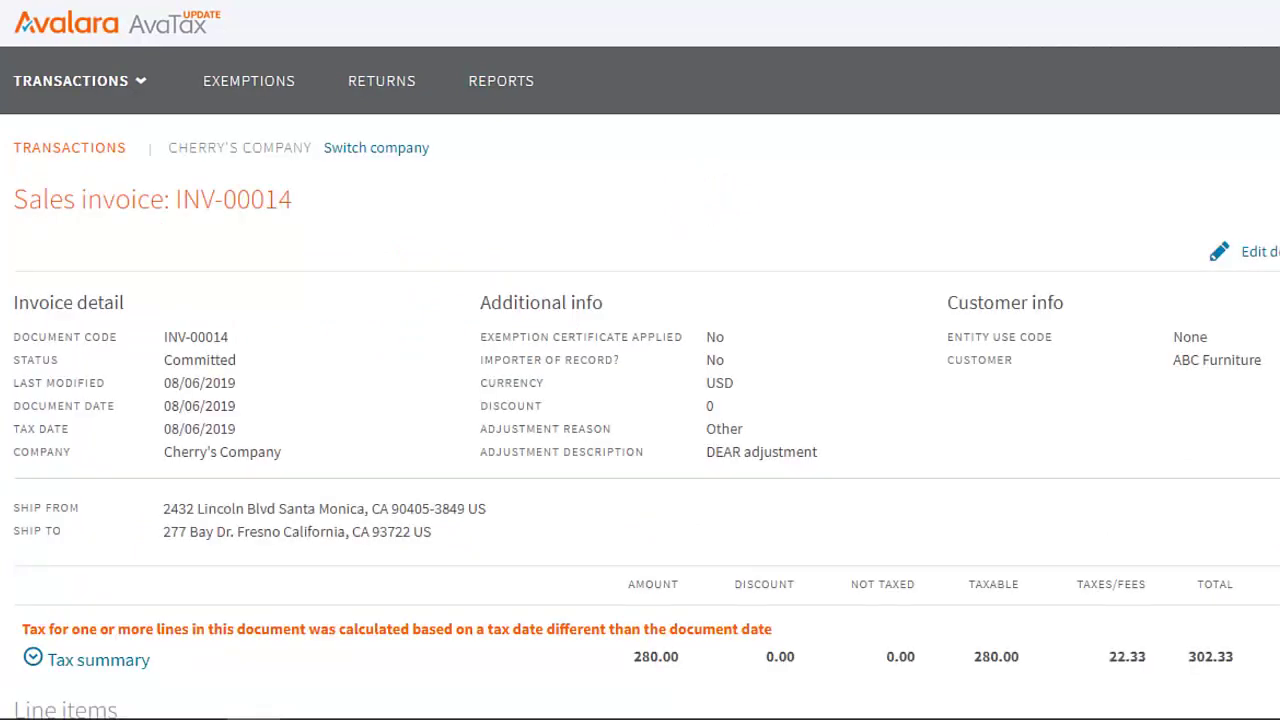
scroll(640, 360, down, 2)
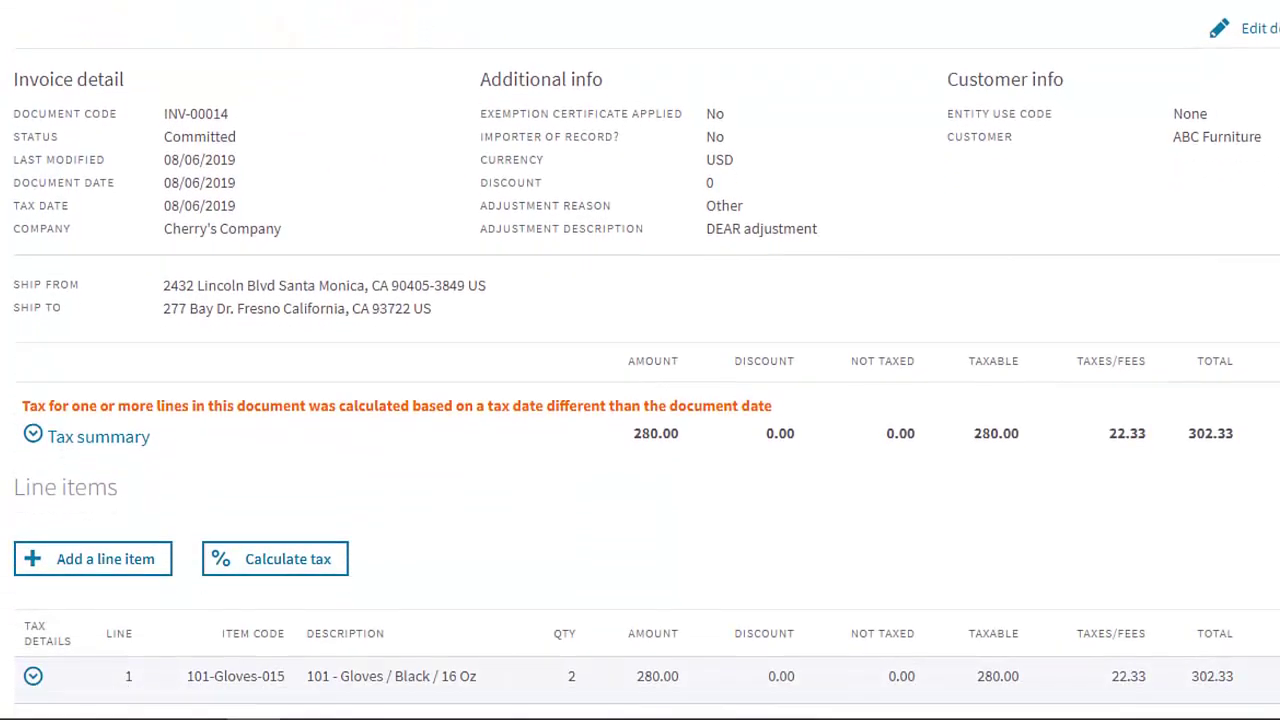